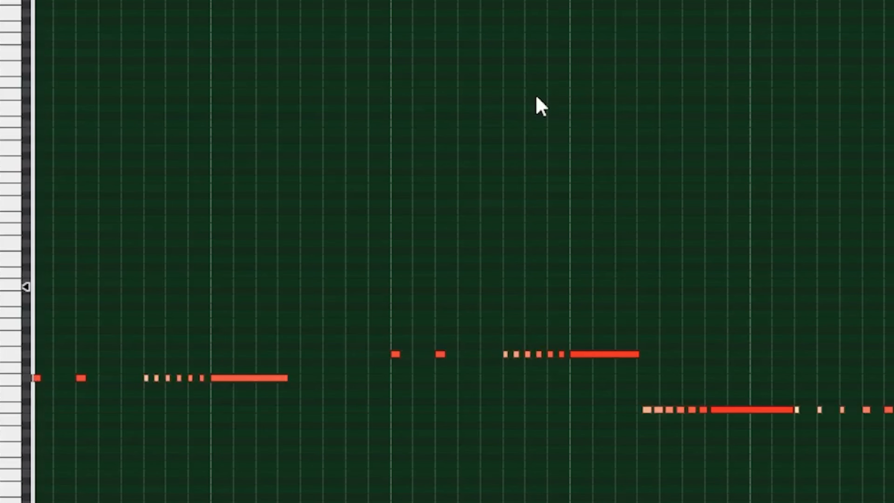
# Review the recorded notes in the piano roll, then play the pattern with the Scales & Chords and Polytone devices shown in the rack
pyautogui.press('KP_0')
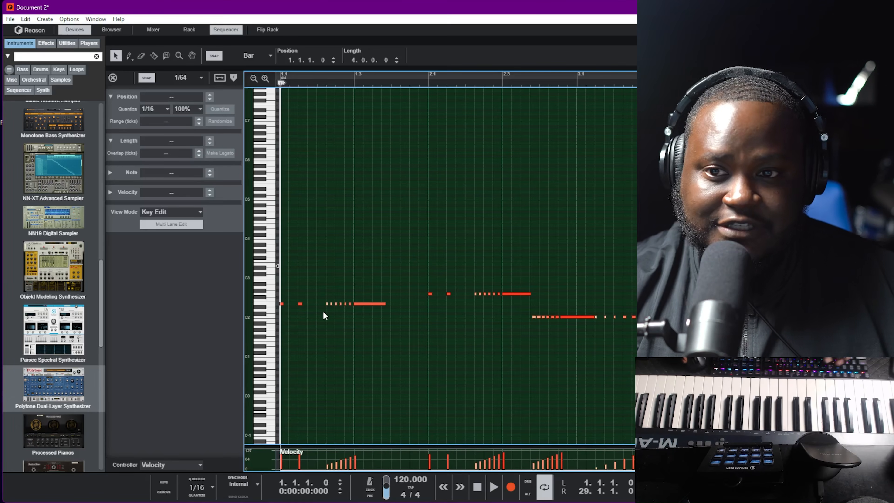
pyautogui.scroll(3, 323, 313)
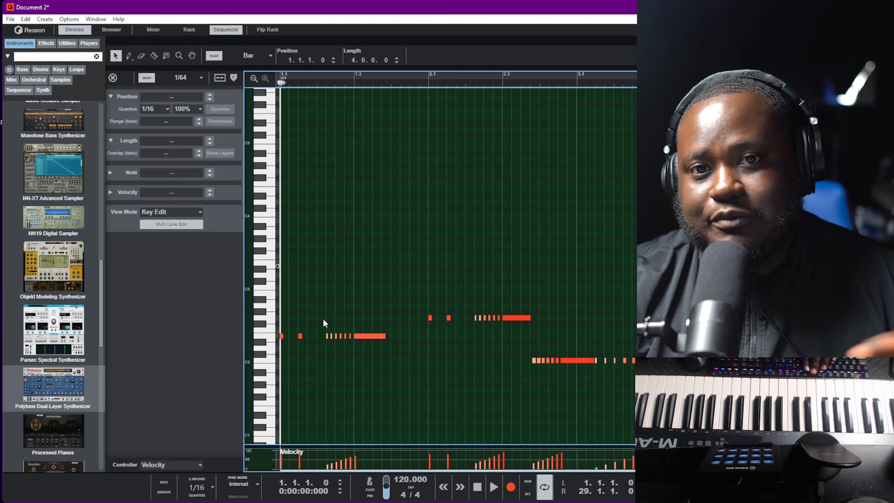
pyautogui.press('F6')
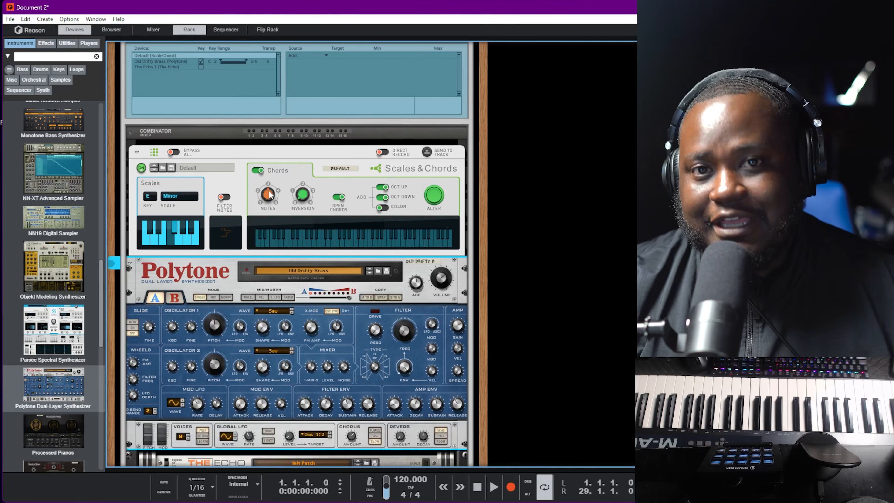
pyautogui.moveTo(270, 195)
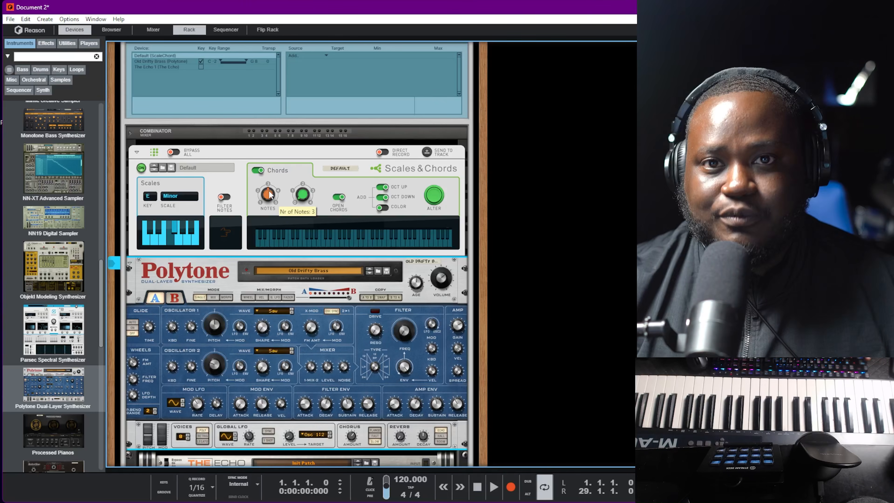
pyautogui.press('space')
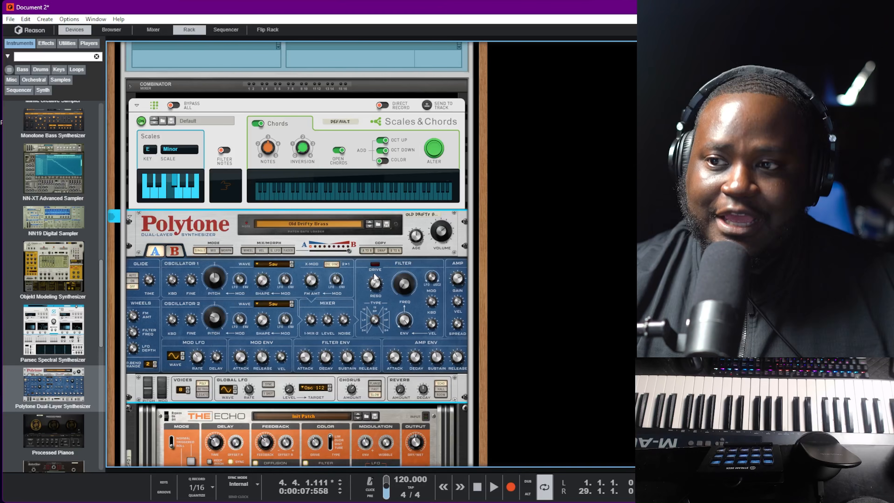
# Sweep Polytone's layer A filter envelope attack between 0.1 ms and 426 ms to shape the brass sound
pyautogui.moveTo(459, 302)
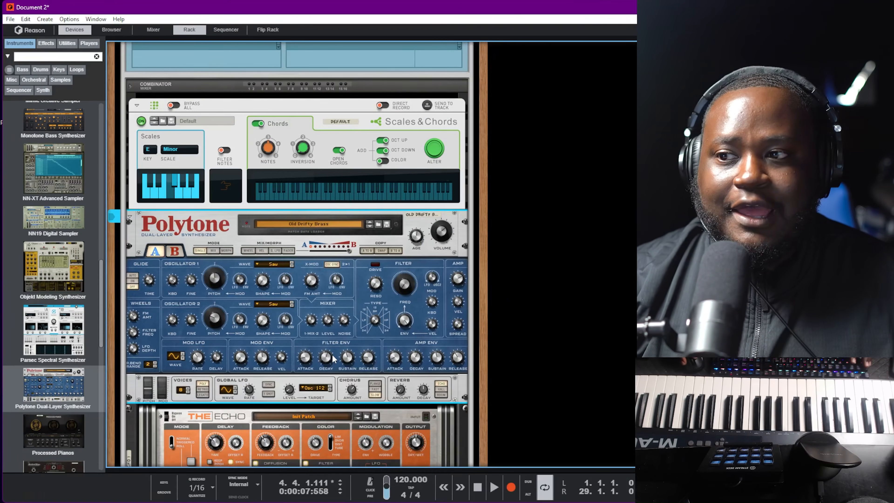
pyautogui.moveTo(65, 397)
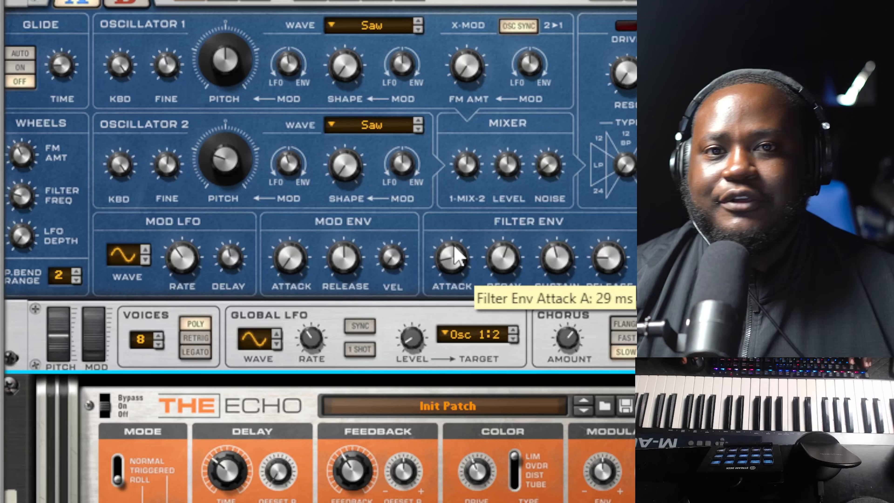
pyautogui.moveTo(457, 256); pyautogui.dragTo(457, 194)
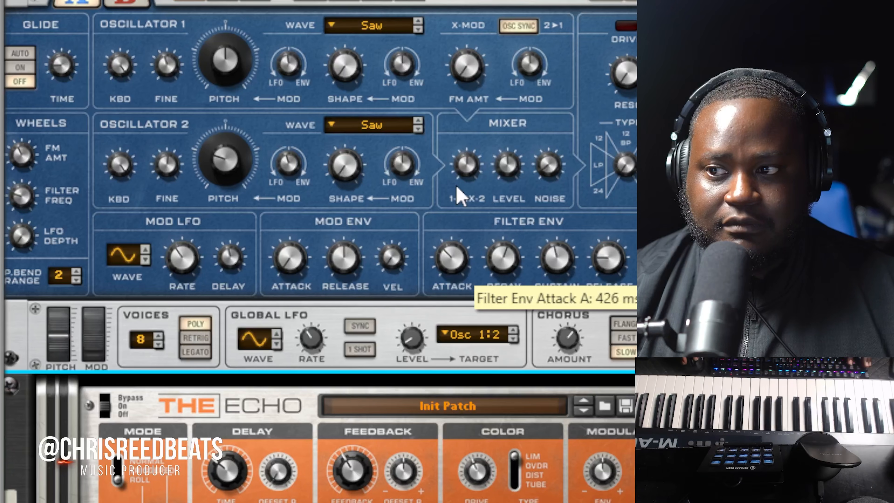
pyautogui.moveTo(457, 195); pyautogui.dragTo(433, 259)
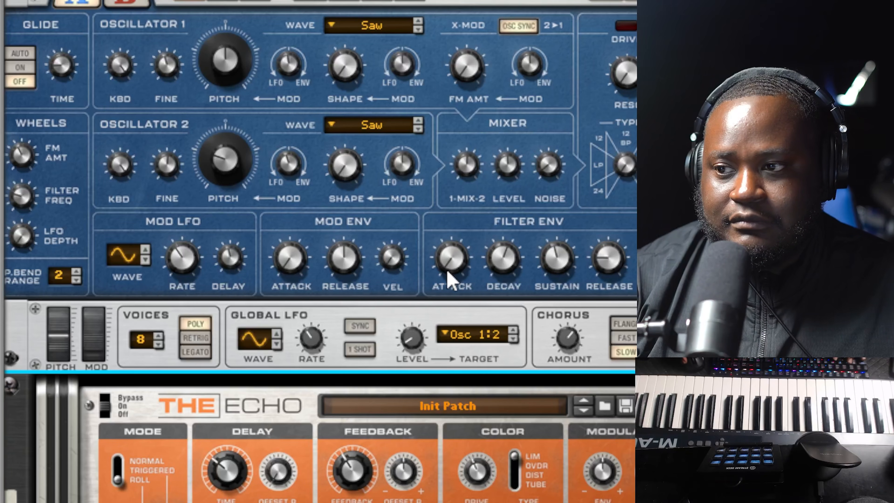
pyautogui.moveTo(456, 281)
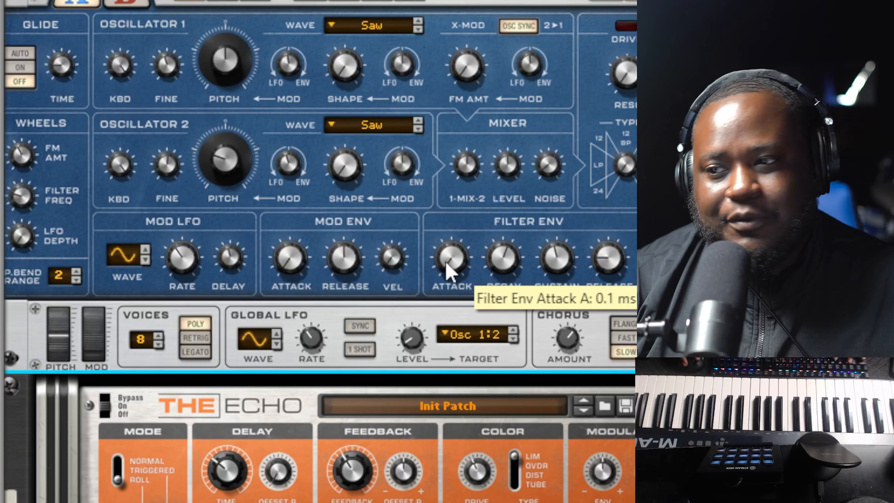
pyautogui.moveTo(446, 264); pyautogui.dragTo(443, 207)
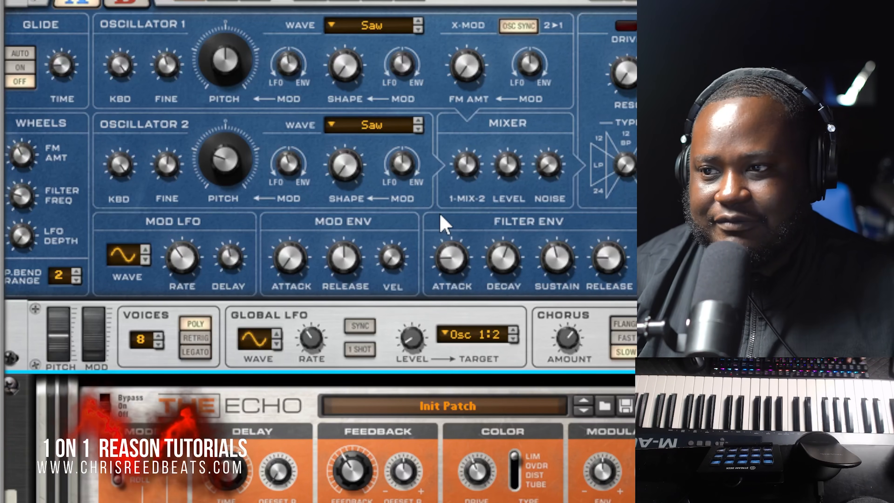
pyautogui.moveTo(463, 263)
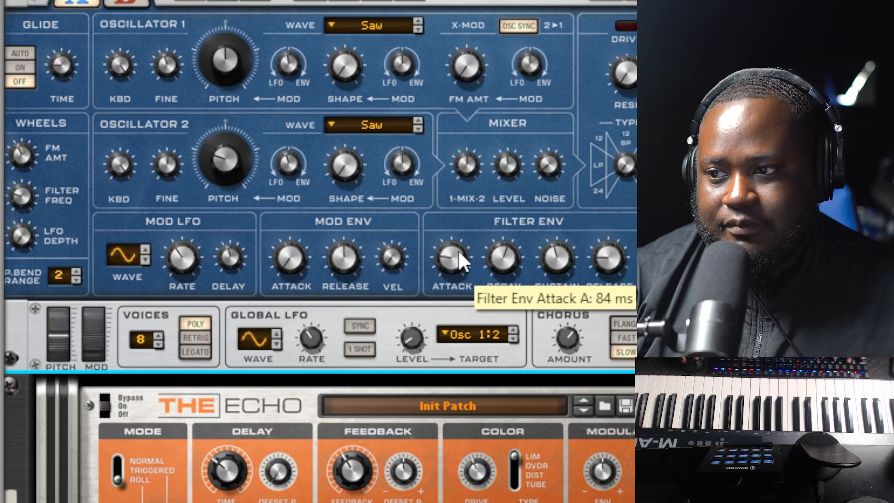
pyautogui.moveTo(451, 255); pyautogui.dragTo(479, 190)
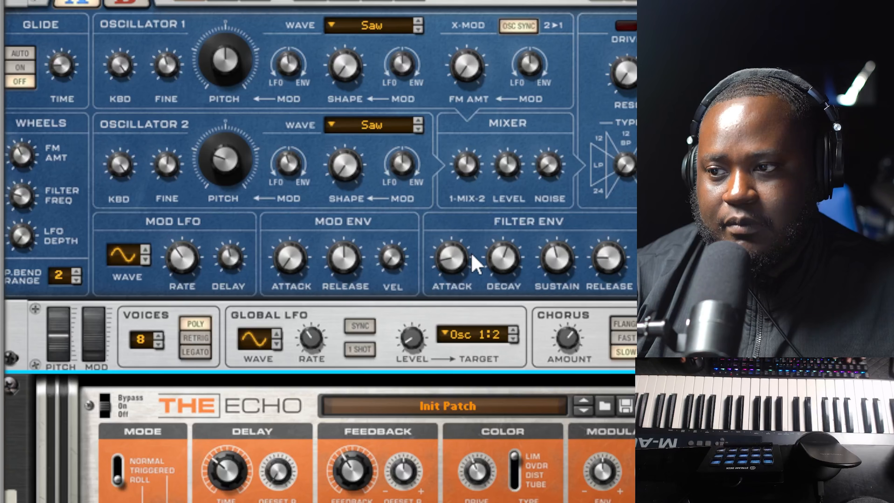
pyautogui.moveTo(449, 272); pyautogui.dragTo(449, 292)
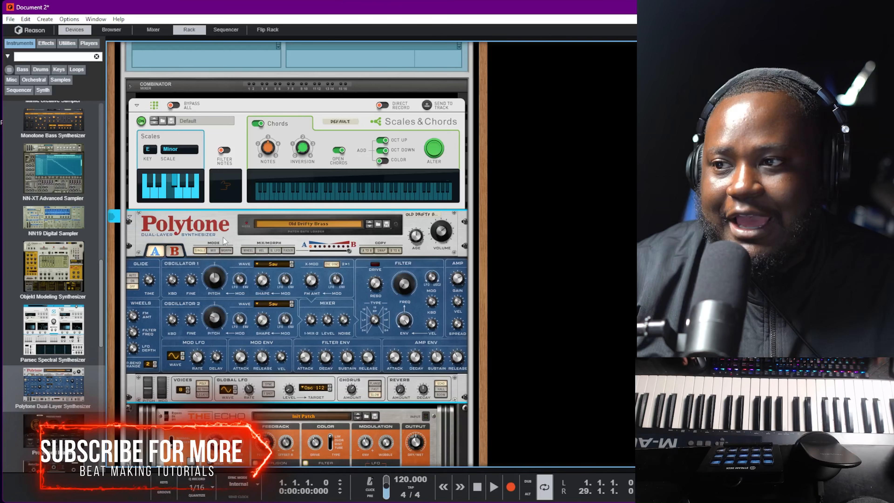
# Create automation lanes for the Scales & Chords number of notes and for Polytone's layer mode
pyautogui.rightClick(276, 150)
pyautogui.click(287, 151)
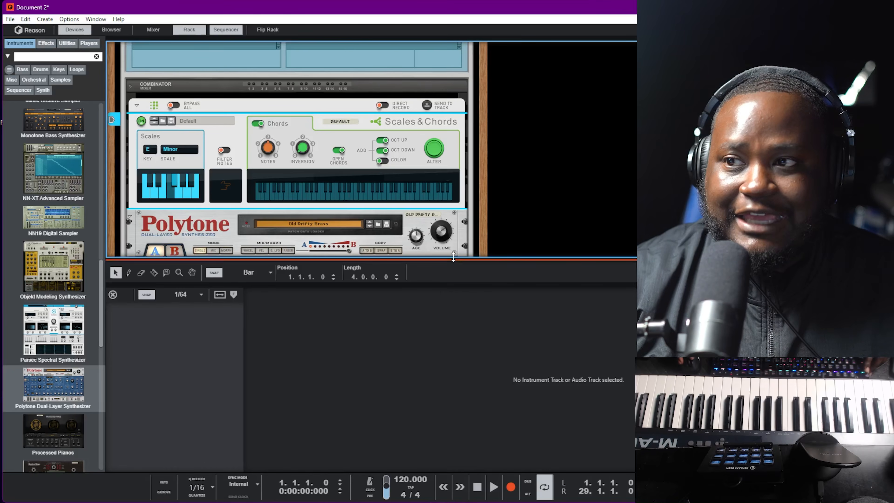
pyautogui.scroll(-4, 228, 162)
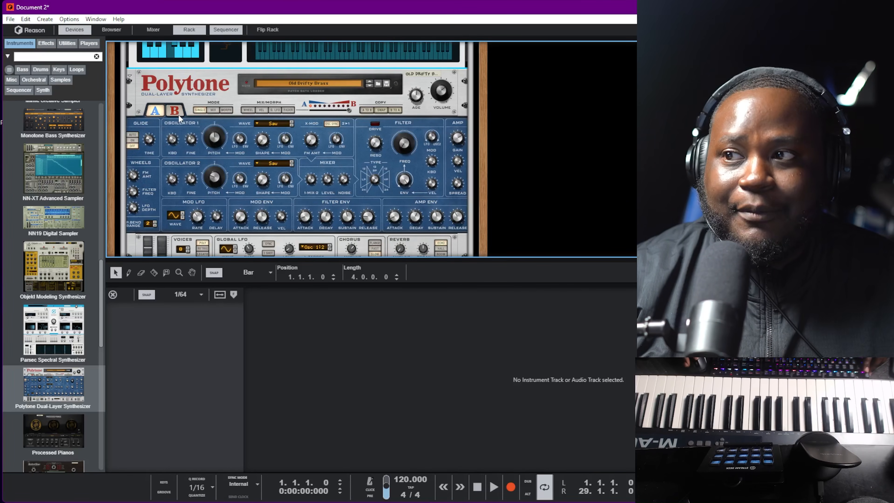
pyautogui.rightClick(210, 110)
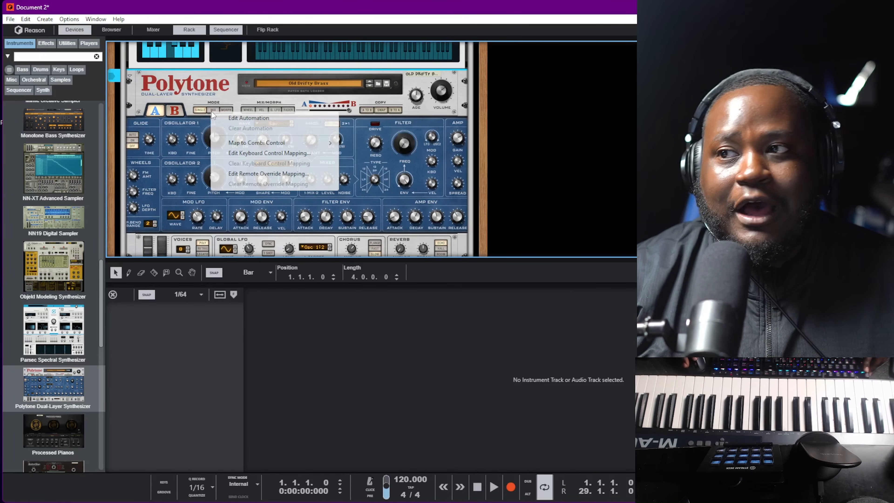
pyautogui.click(236, 117)
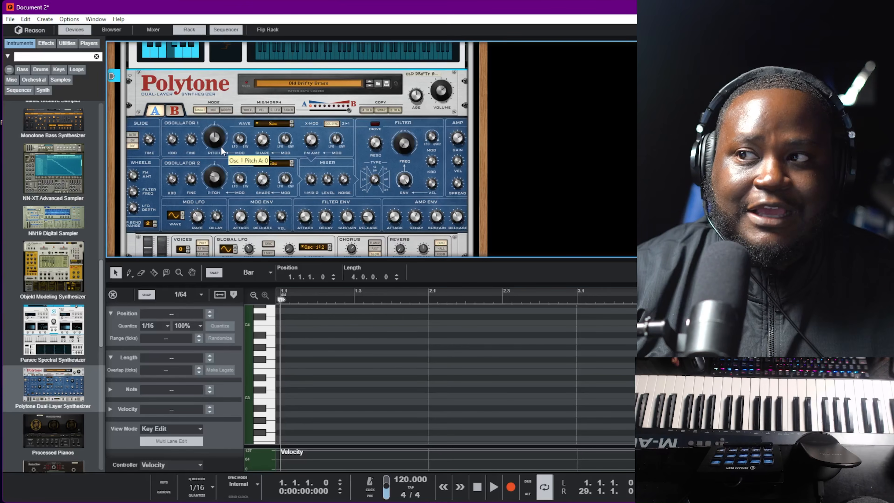
# Create an automation lane for Polytone's layer A filter frequency and show the full song arrangement in the sequencer
pyautogui.scroll(-1, 292, 161)
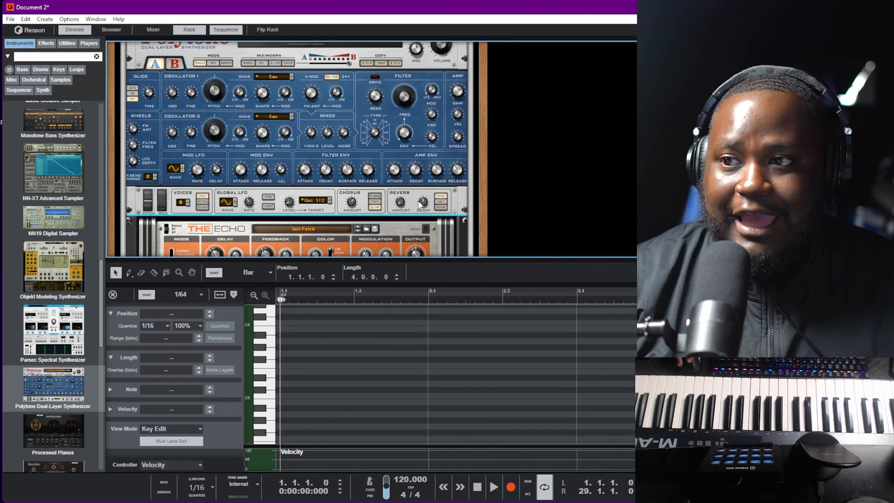
pyautogui.rightClick(406, 100)
pyautogui.click(419, 106)
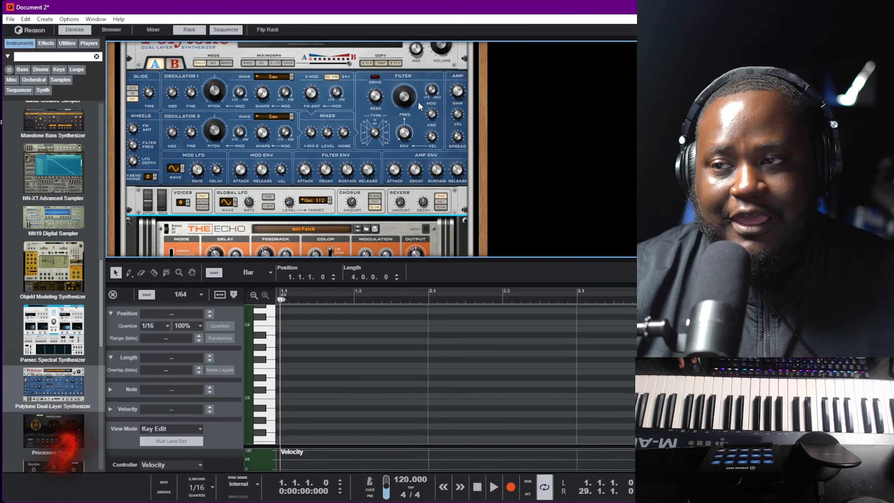
pyautogui.press('F6')
pyautogui.hotkey('shift', 'Tab')
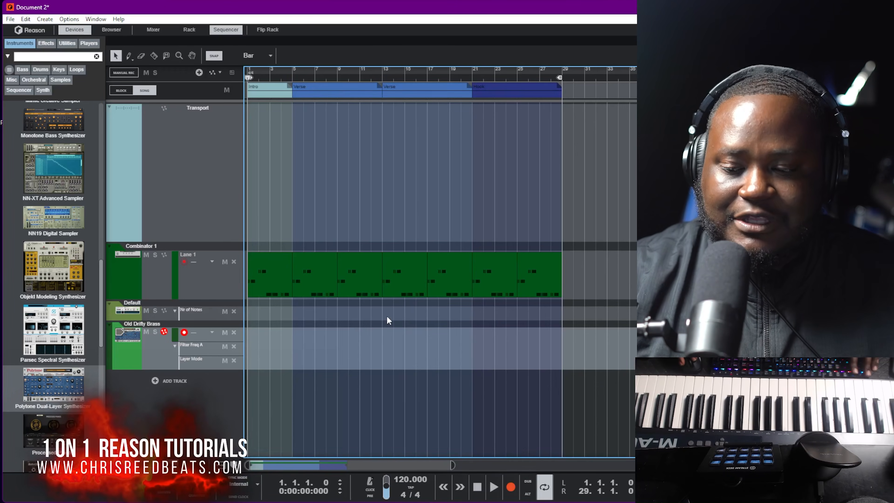
# Draw a Nr of Notes automation clip from bar 1 to bar 11, holding 3 through the Intro and stepping up to 5 at bar 5
pyautogui.moveTo(250, 311); pyautogui.dragTo(294, 311)
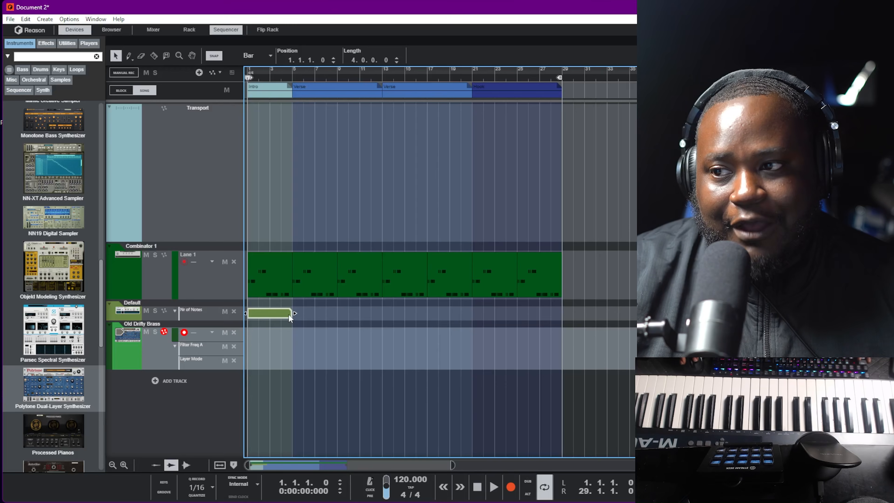
pyautogui.doubleClick(288, 314)
pyautogui.keyDown('alt'); pyautogui.click(249, 324); pyautogui.keyUp('alt')
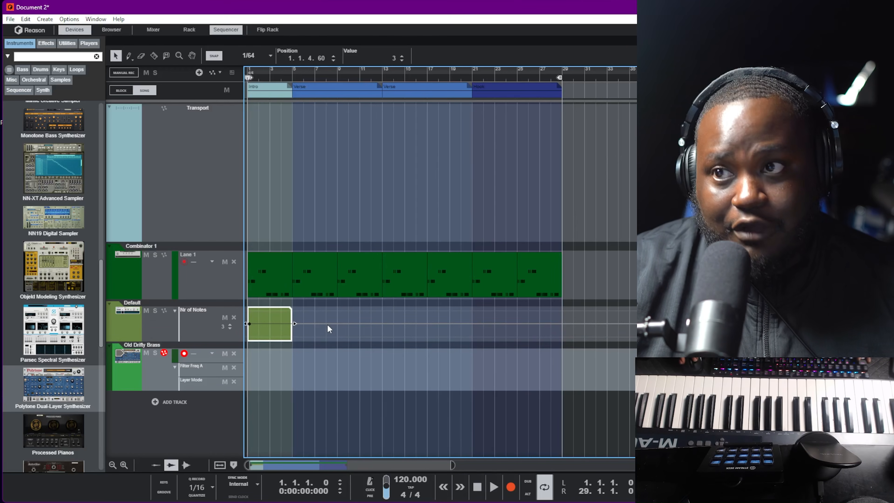
pyautogui.moveTo(292, 309); pyautogui.dragTo(351, 310)
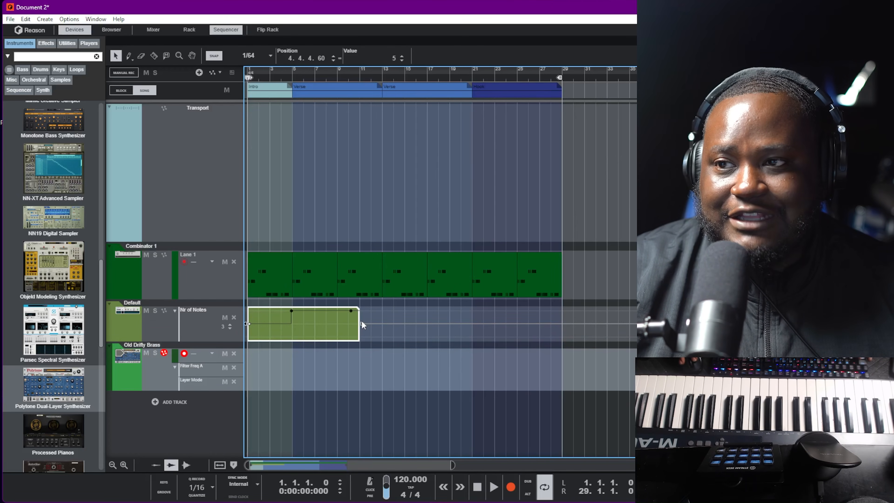
pyautogui.click(376, 339)
pyautogui.click(334, 205)
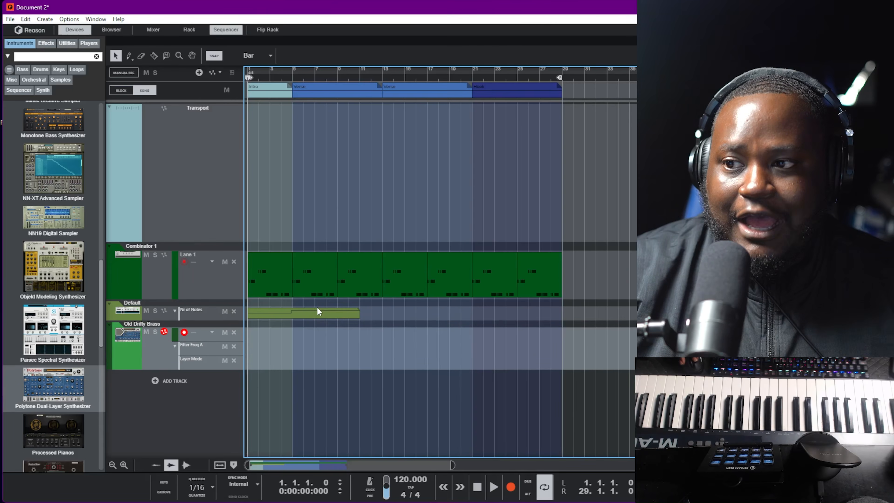
# Extend the Nr of Notes clip to the end of the second Verse at bar 21 and split it at bar 5
pyautogui.click(312, 318)
pyautogui.moveTo(362, 313); pyautogui.dragTo(459, 329)
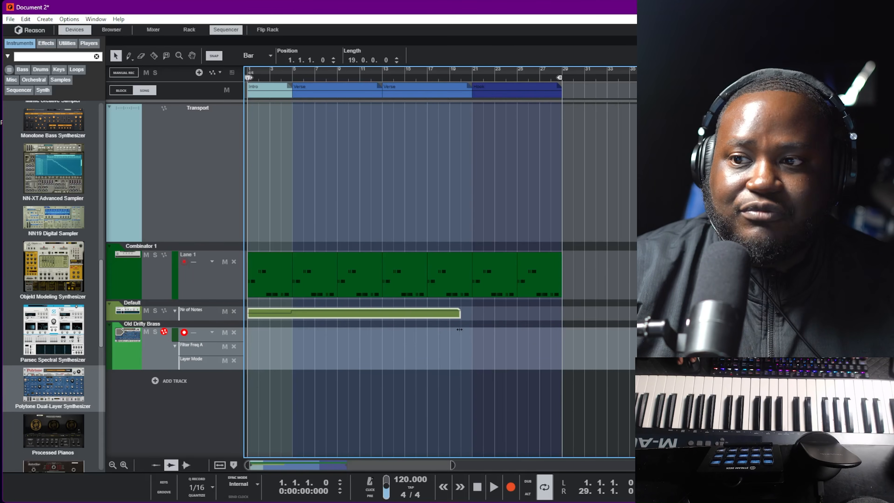
pyautogui.click(312, 319)
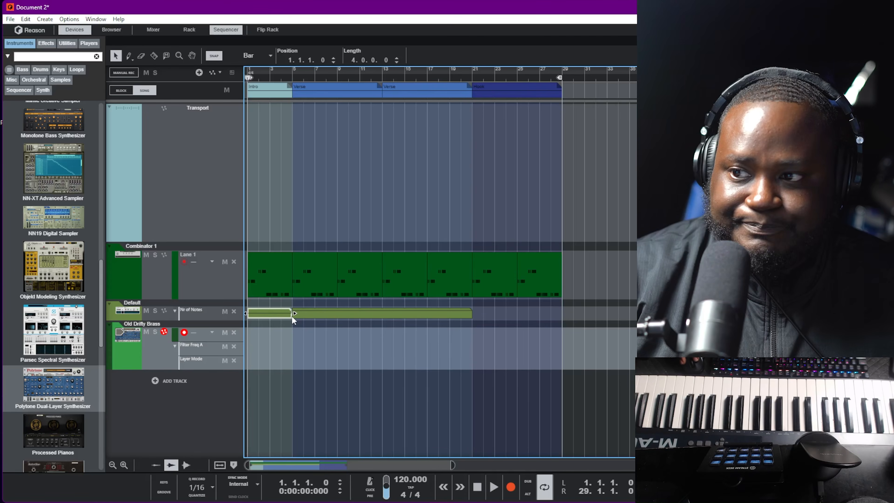
# Shorten the Intro's Nr of Notes clip to 2 bars and duplicate it repeatedly up to bar 13
pyautogui.moveTo(247, 313); pyautogui.dragTo(269, 314)
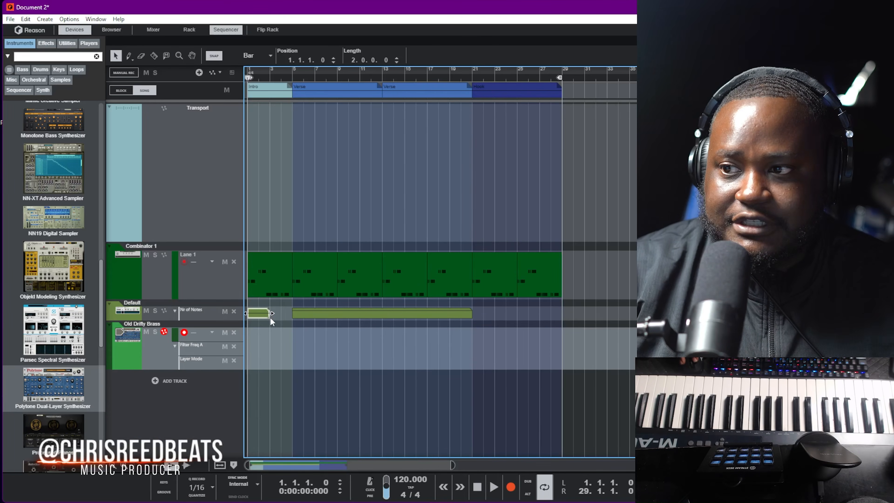
pyautogui.hotkey('ctrl', 'd')
pyautogui.hotkey('ctrl', 'd')
pyautogui.hotkey('ctrl', 'd')
pyautogui.hotkey('ctrl', 'd')
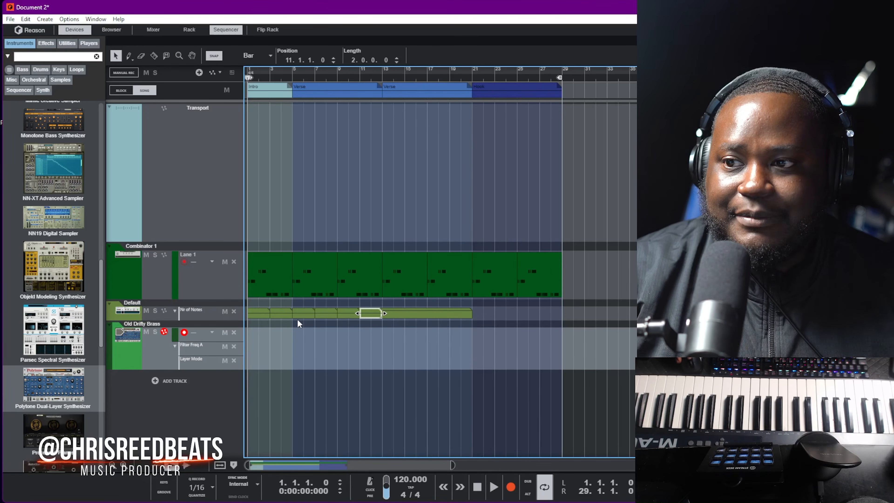
# Duplicate the last Nr of Notes clip to bar 21 and trim the copy to end at bar 29
pyautogui.click(374, 328)
pyautogui.click(450, 311)
pyautogui.hotkey('ctrl', 'd')
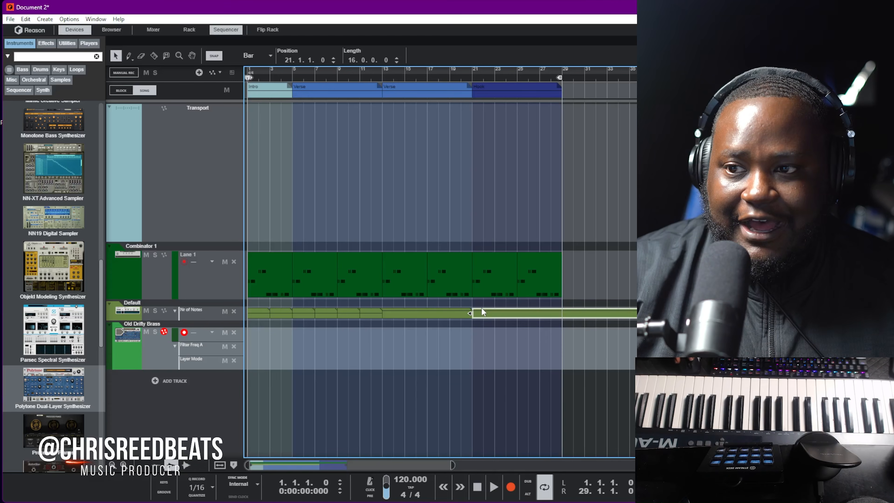
pyautogui.moveTo(628, 317); pyautogui.dragTo(568, 318)
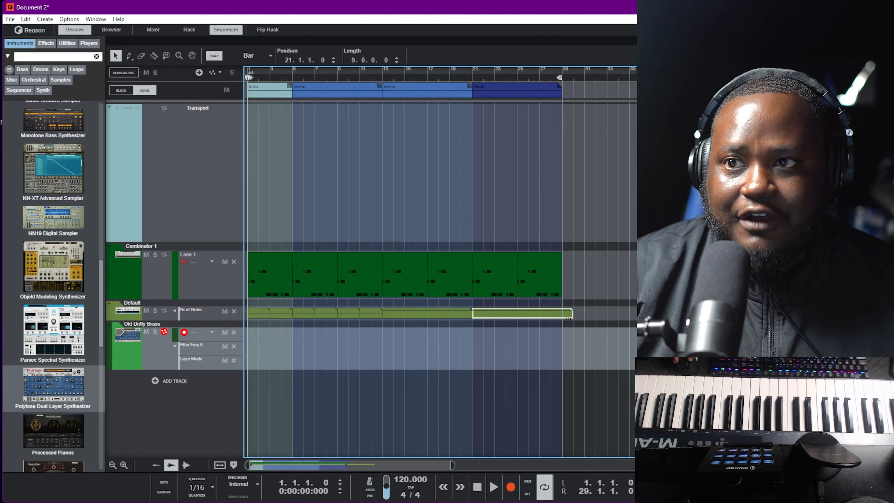
pyautogui.click(529, 330)
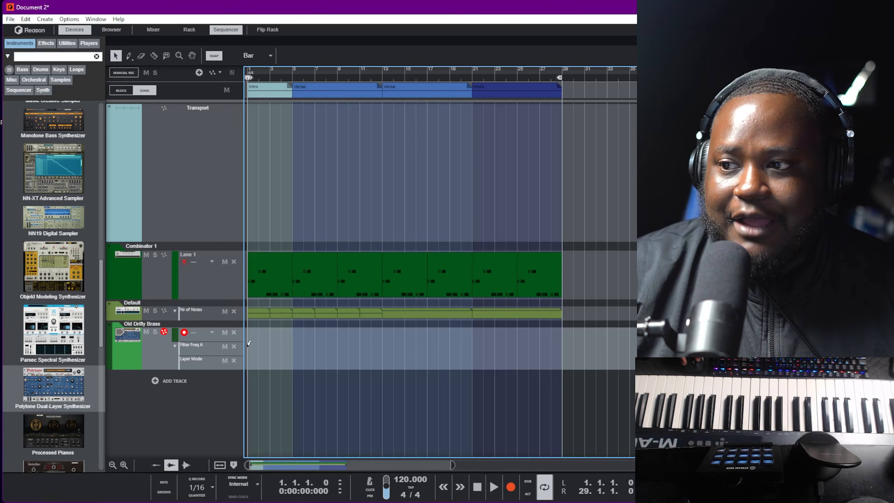
# Draw a Filter Freq A clip from bar 1 to bar 29 with a ramp rising from about 710 Hz to 14 kHz
pyautogui.moveTo(248, 343); pyautogui.dragTo(572, 345)
pyautogui.doubleClick(552, 349)
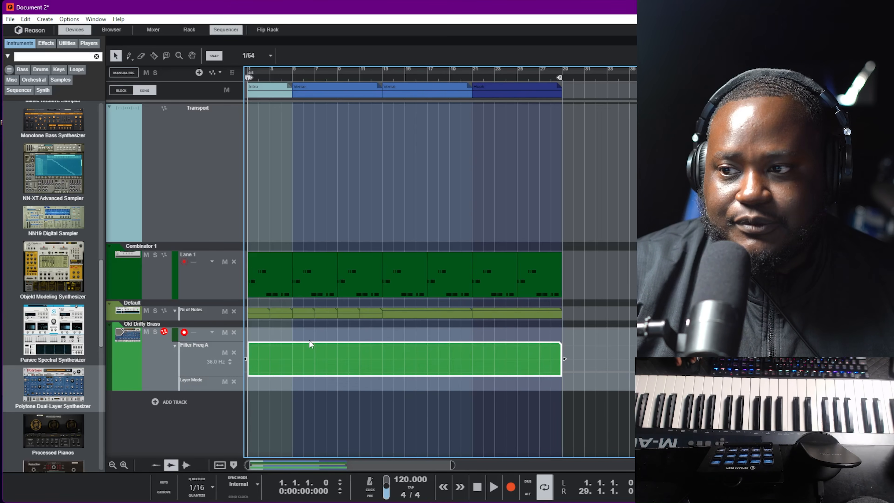
pyautogui.click(251, 358)
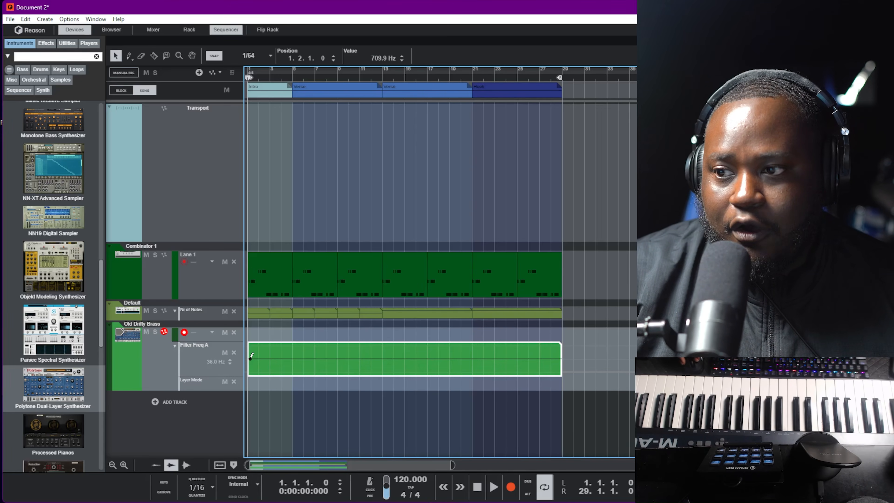
pyautogui.click(559, 345)
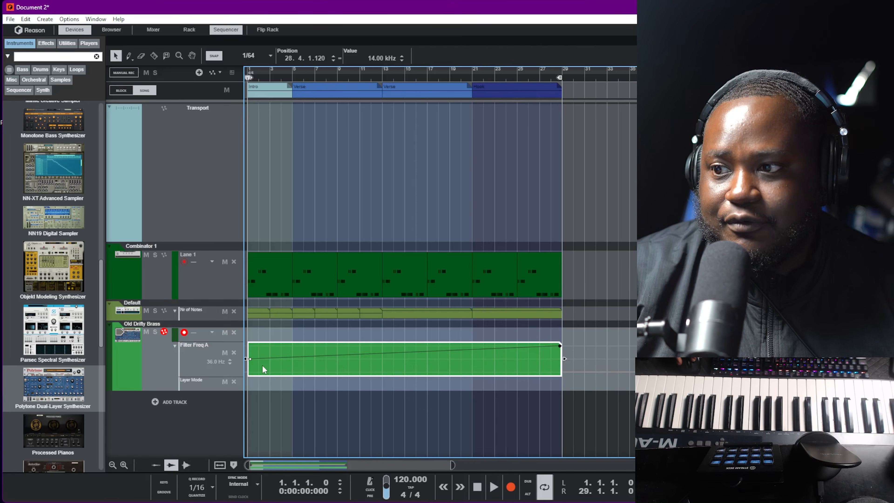
# Lower the starting point of the Filter Freq A ramp at bar 1 to 36.0 Hz
pyautogui.moveTo(250, 359); pyautogui.dragTo(238, 371)
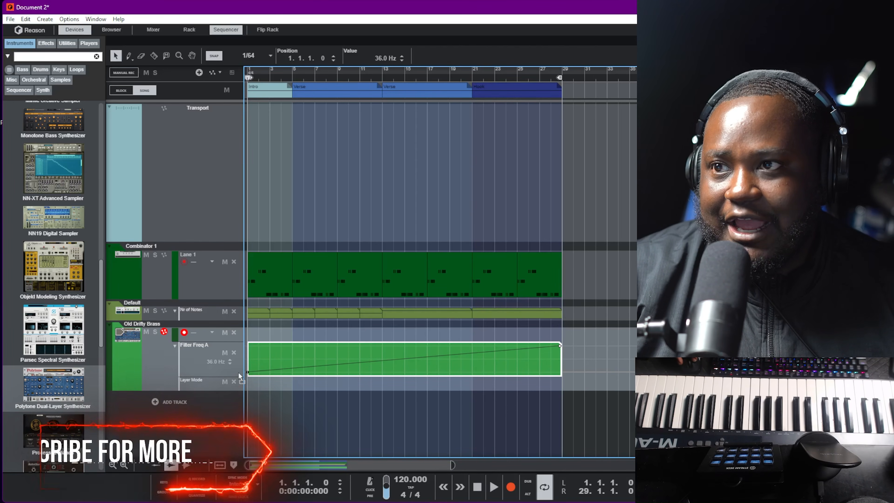
pyautogui.click(329, 200)
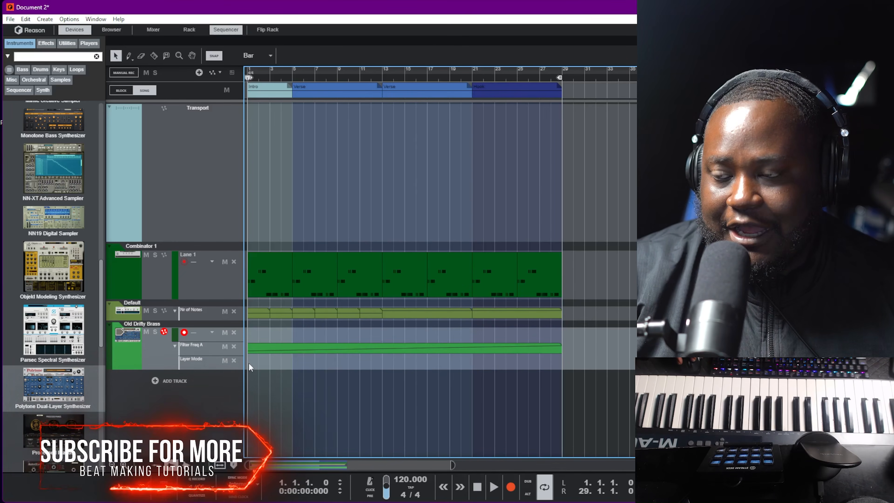
# Draw a Layer Mode automation clip from bar 1 that holds Single through the Intro and switches to Morph at about bar 5
pyautogui.click(249, 362)
pyautogui.moveTo(249, 363)
pyautogui.mouseDown()
pyautogui.moveTo(459, 361)
pyautogui.moveTo(280, 360)
pyautogui.moveTo(287, 356)
pyautogui.mouseUp()
pyautogui.doubleClick(286, 362)
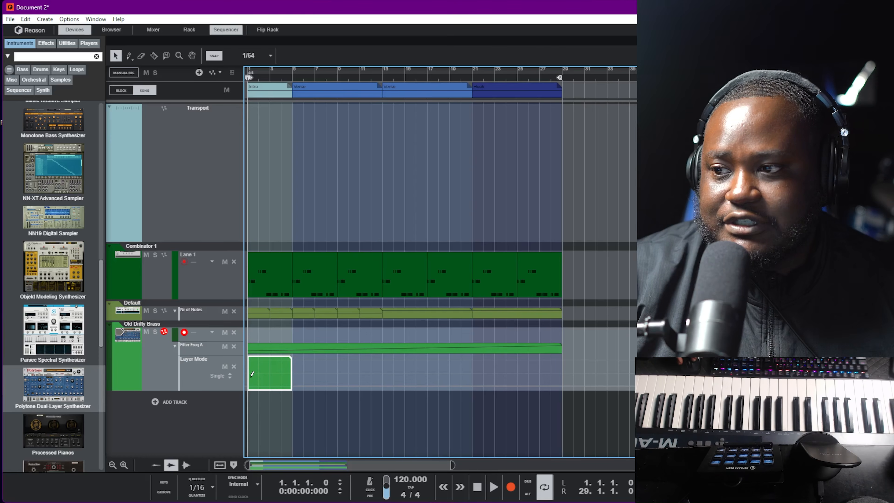
pyautogui.click(251, 374)
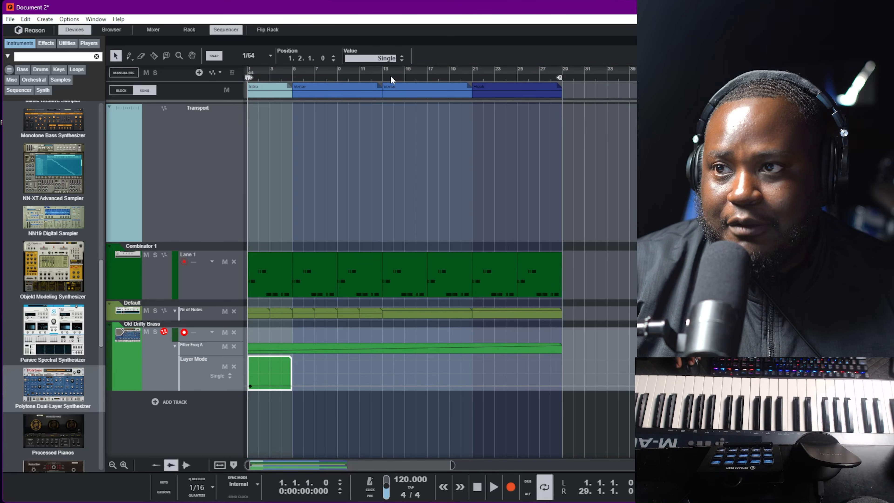
pyautogui.click(318, 405)
pyautogui.moveTo(299, 355); pyautogui.dragTo(568, 362)
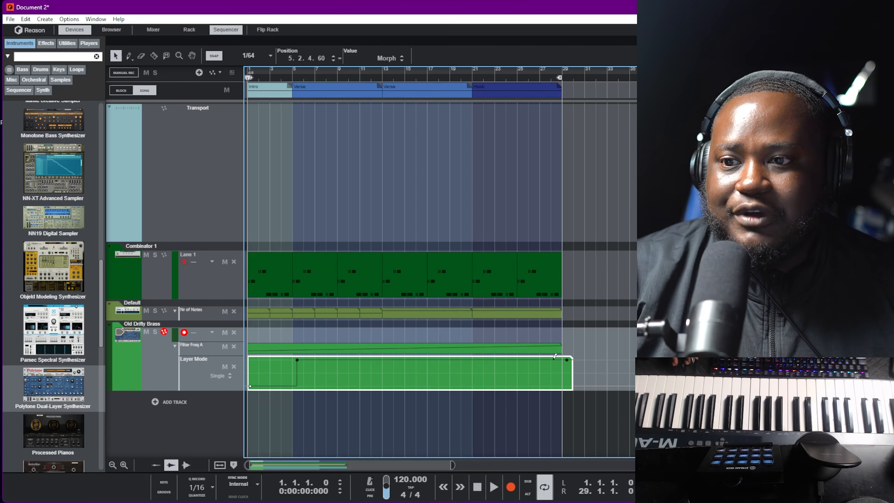
# Trim the end of the Layer Mode clip to bar 29, matching the end of the Filter Freq A clip
pyautogui.click(561, 348)
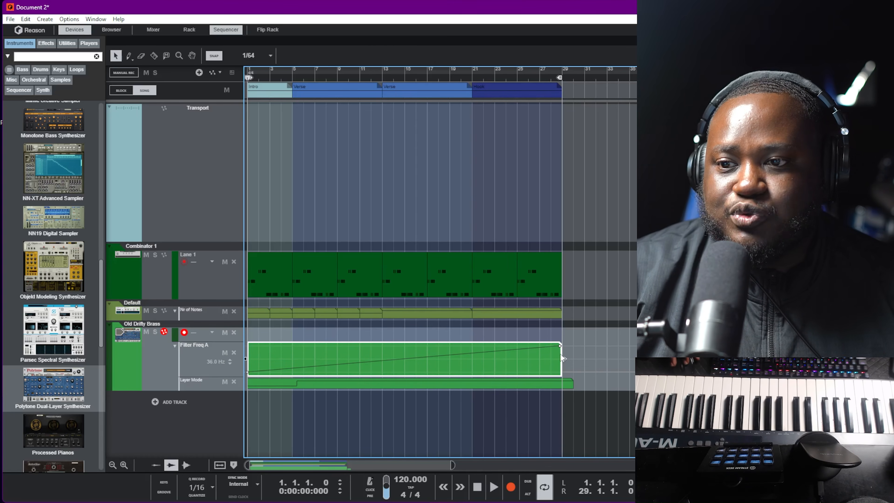
pyautogui.click(566, 384)
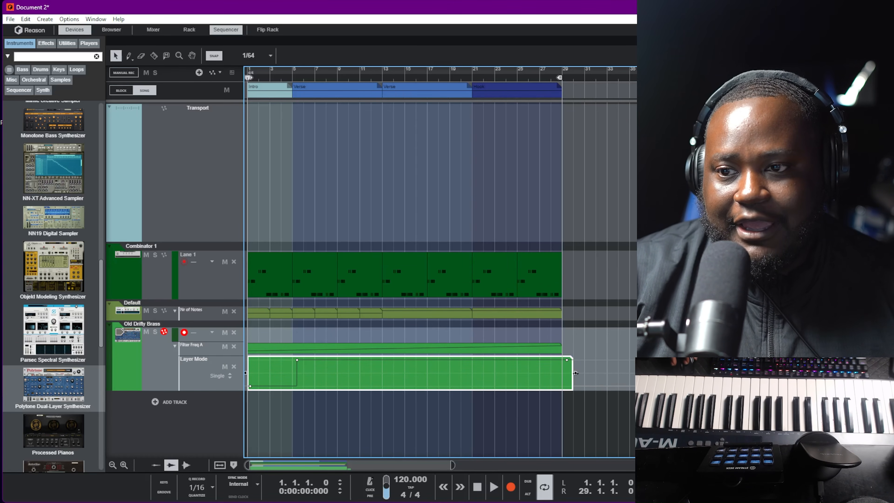
pyautogui.moveTo(572, 376)
pyautogui.mouseDown()
pyautogui.moveTo(556, 376)
pyautogui.moveTo(565, 374)
pyautogui.mouseUp()
pyautogui.click(613, 312)
pyautogui.press('KP_0')
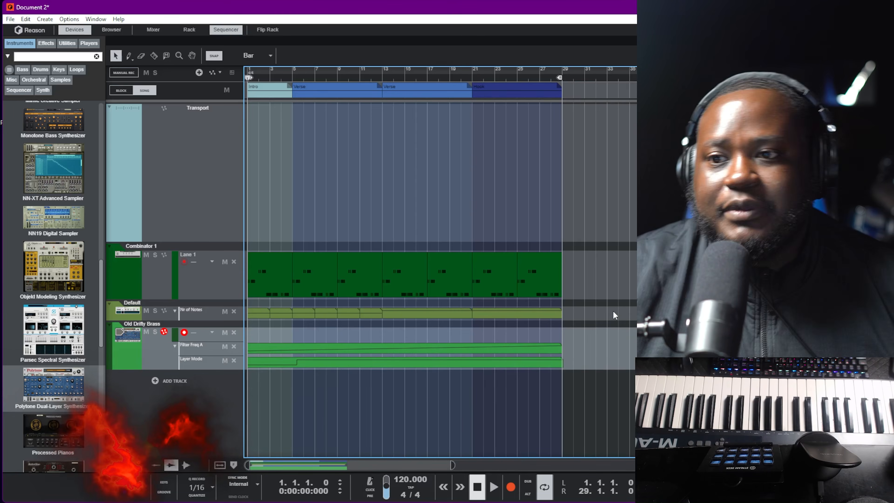
# Play the arrangement from the start and check the first Combinator clip's notes and the Polytone's controls in the rack
pyautogui.doubleClick(276, 279)
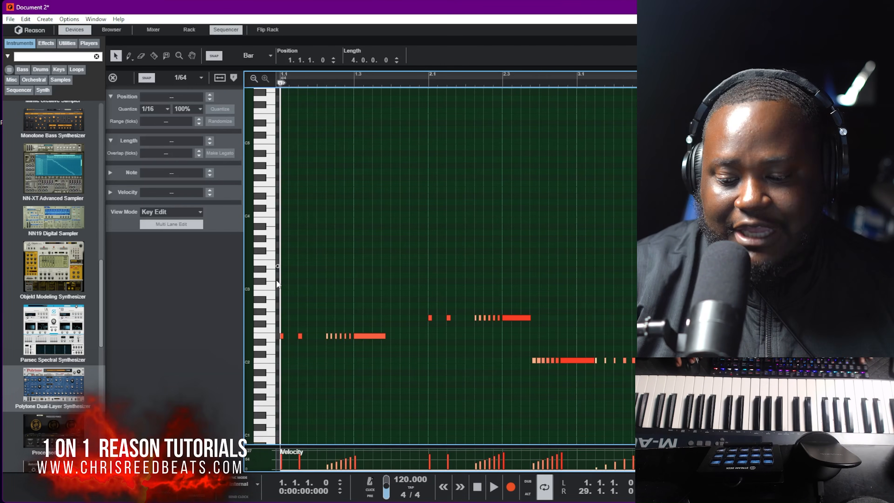
pyautogui.press('space')
pyautogui.hotkey('ctrl', 'e')
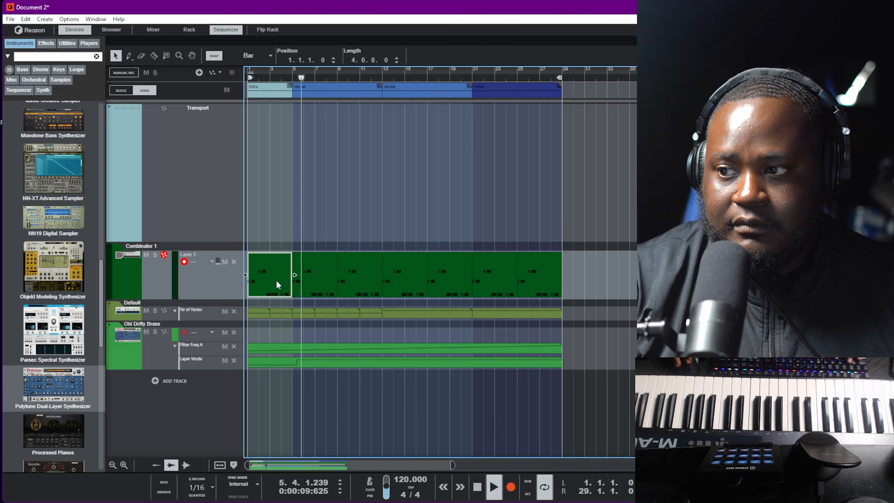
pyautogui.press('F6')
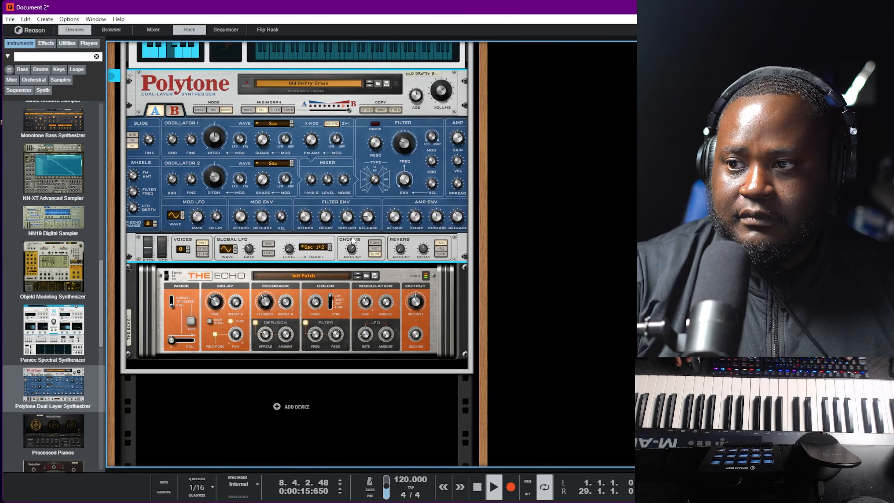
pyautogui.press('F7')
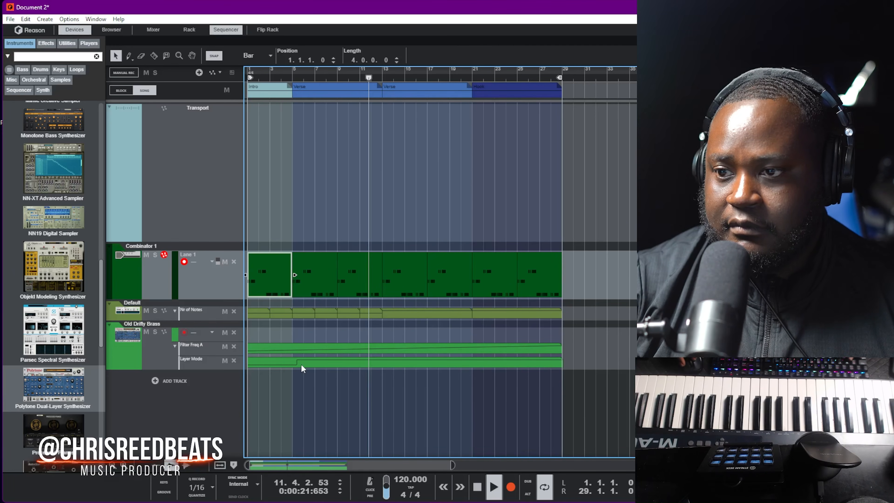
# Split the Layer Mode clip at bars 15 and 21 and copy the cut segment to bar 5
pyautogui.press('r')
pyautogui.click(406, 365)
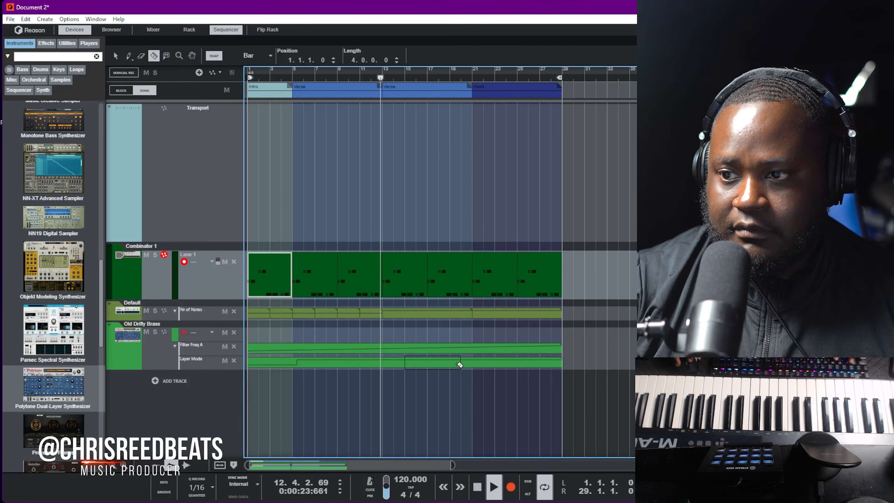
pyautogui.click(471, 365)
pyautogui.press('q')
pyautogui.click(452, 364)
pyautogui.moveTo(451, 364); pyautogui.dragTo(339, 365)
pyautogui.click(358, 381)
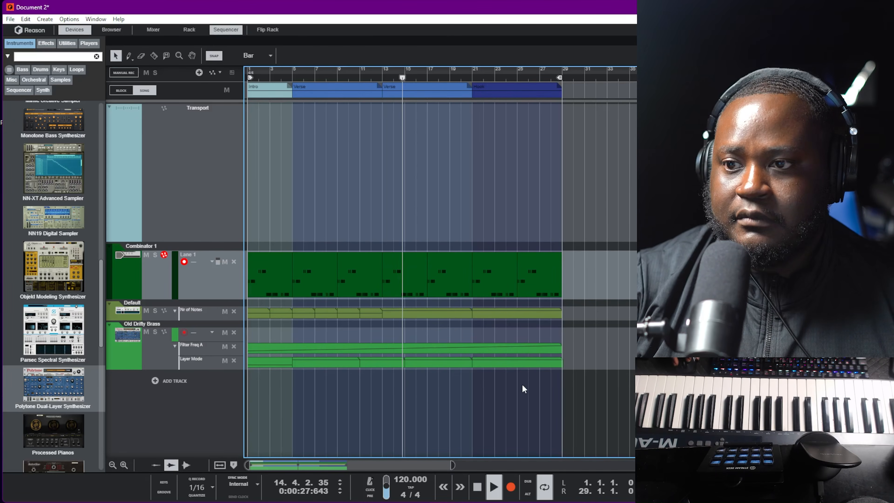
# Listen through the second Verse and the Hook while checking the Nr of Notes clips, and stop playback
pyautogui.moveTo(452, 338); pyautogui.dragTo(444, 384)
pyautogui.click(428, 400)
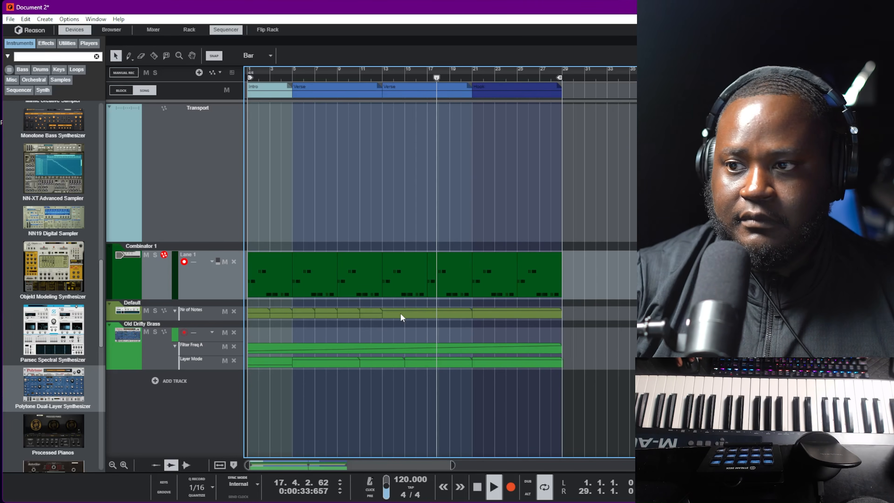
pyautogui.click(408, 316)
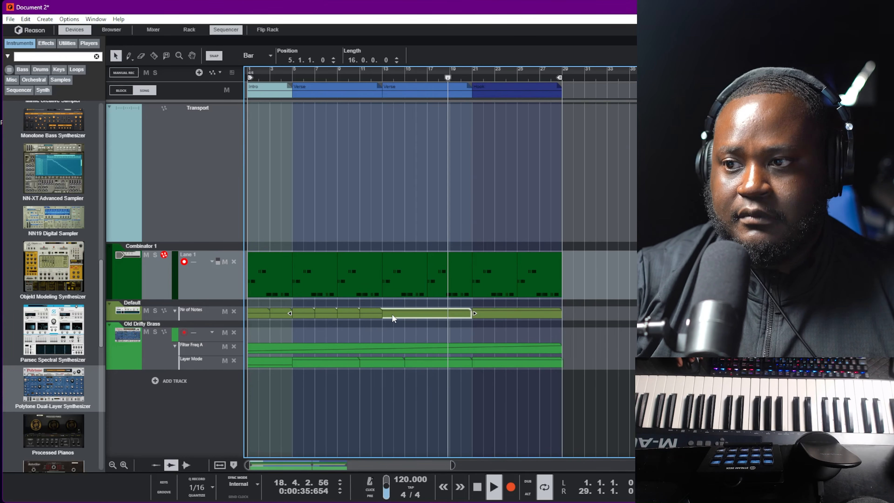
pyautogui.keyDown('shift'); pyautogui.click(327, 316); pyautogui.keyUp('shift')
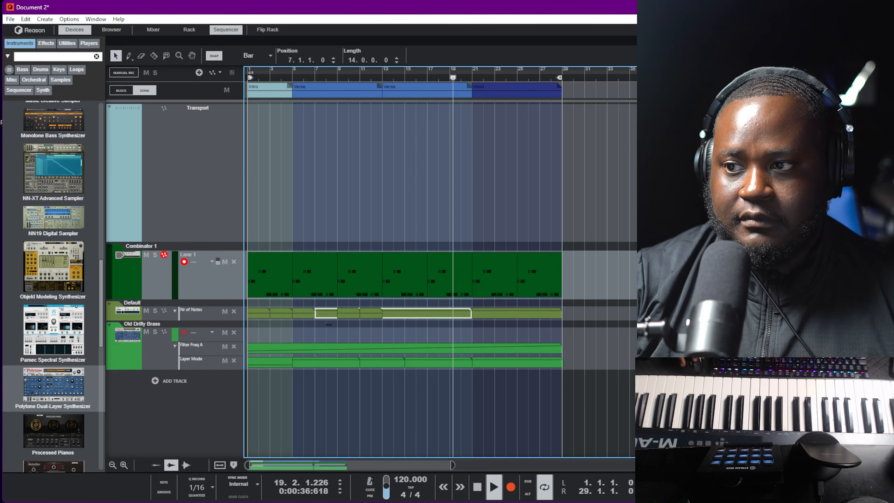
pyautogui.click(416, 327)
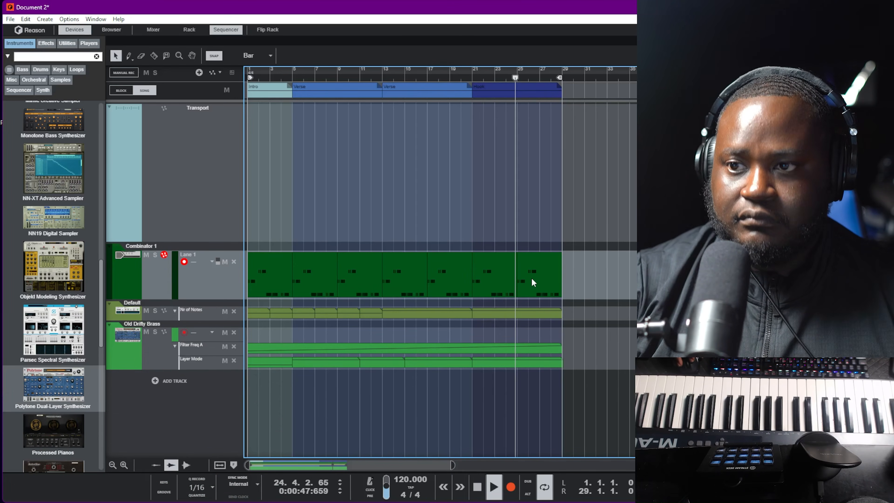
pyautogui.press('space')
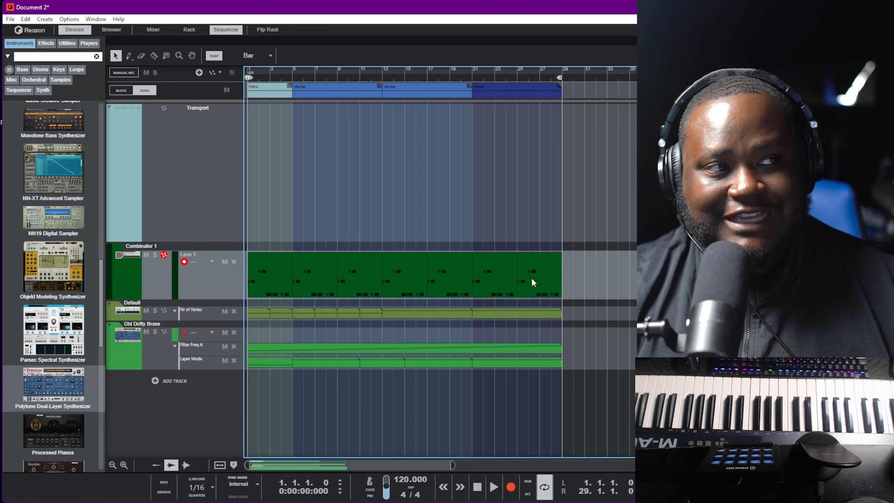
# Lower the Polytone's Filter Env Attack A to 44 ms while the arrangement plays, and stop playback
pyautogui.press('space')
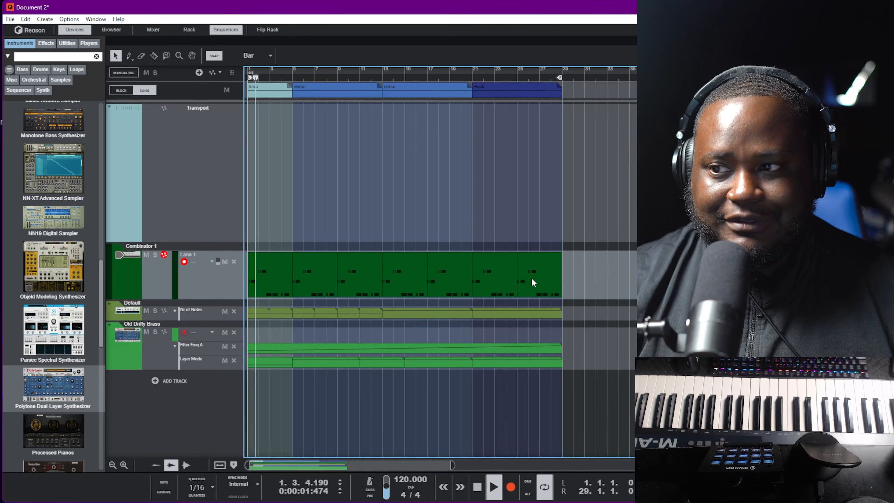
pyautogui.press('F6')
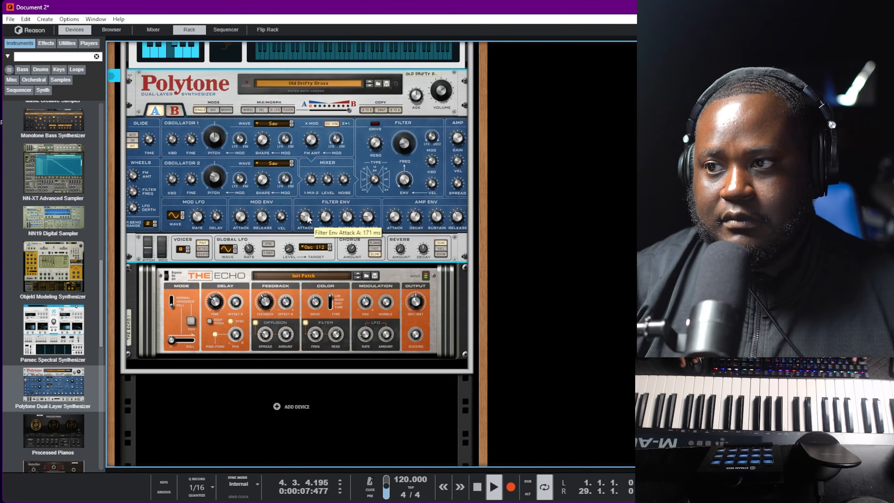
pyautogui.moveTo(307, 219); pyautogui.dragTo(307, 226)
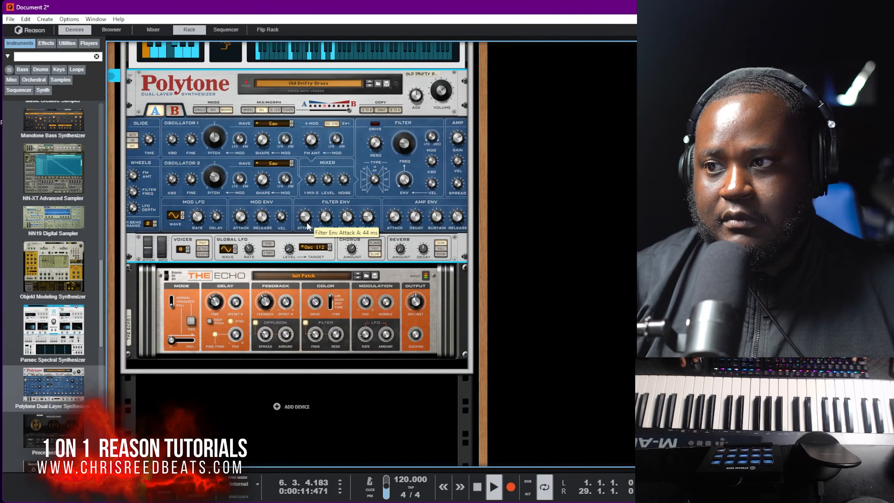
pyautogui.press('F7')
pyautogui.press('space')
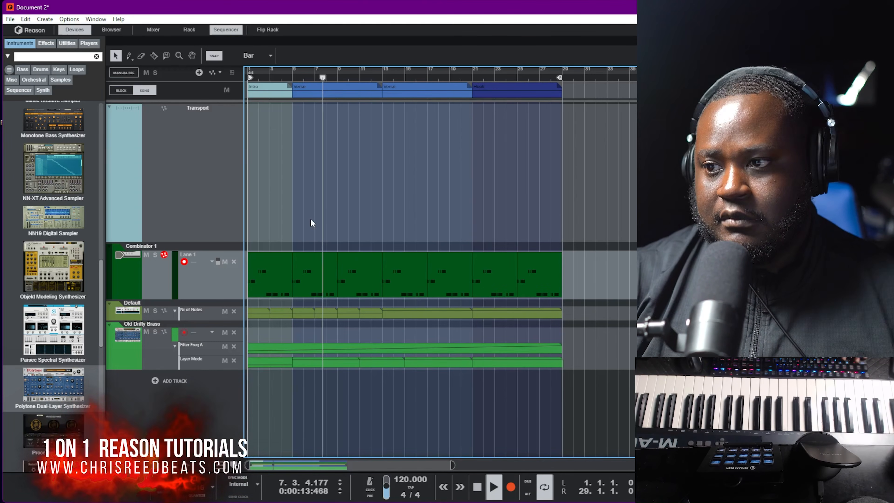
# Audition The Echo's Roll control on the brass part by switching it on and off during playback
pyautogui.press('F6')
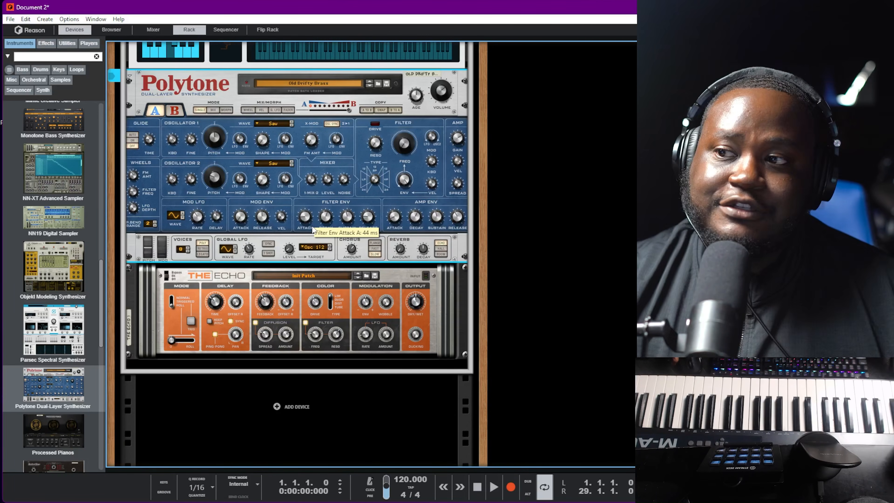
pyautogui.click(206, 287)
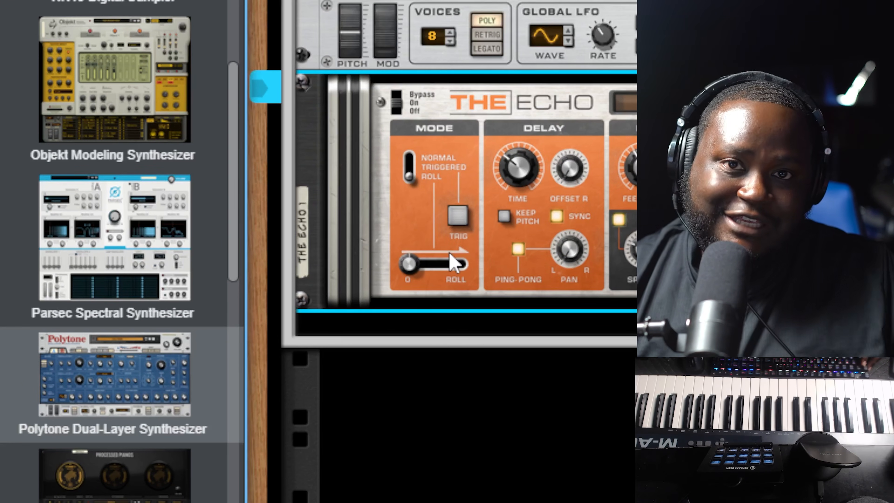
pyautogui.click(453, 263)
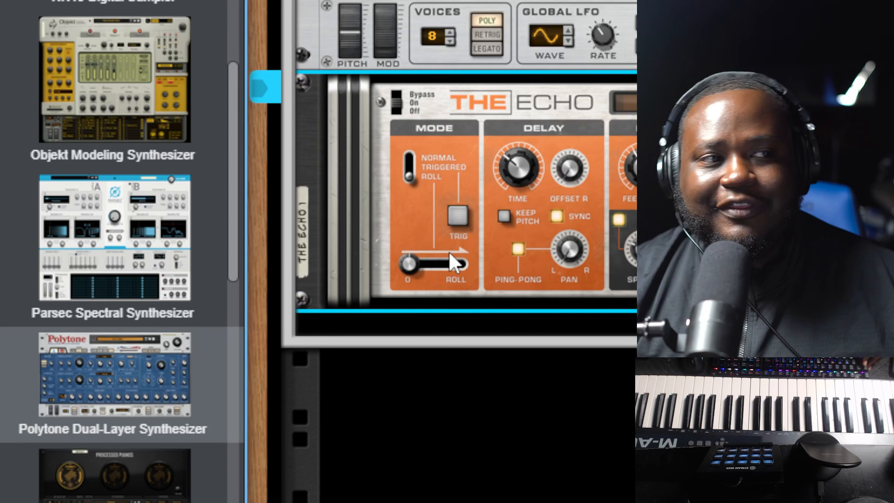
pyautogui.click(454, 263)
pyautogui.click(454, 263)
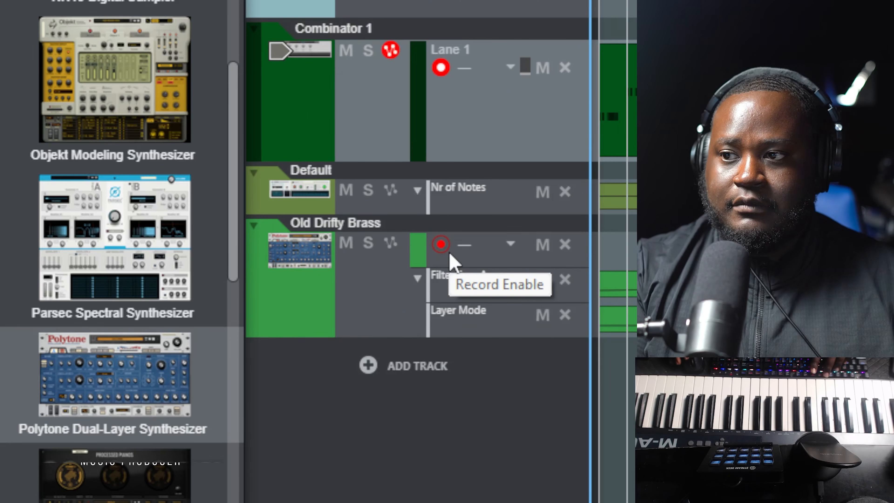
pyautogui.press('F6')
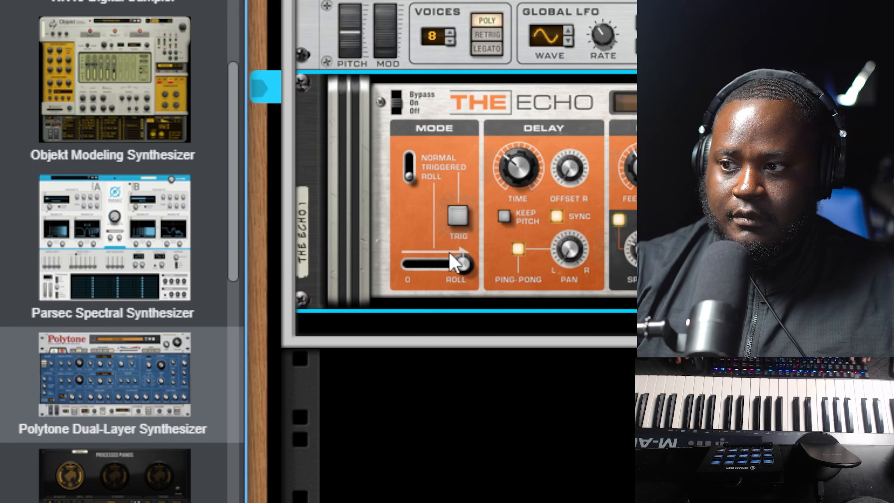
pyautogui.click(450, 254)
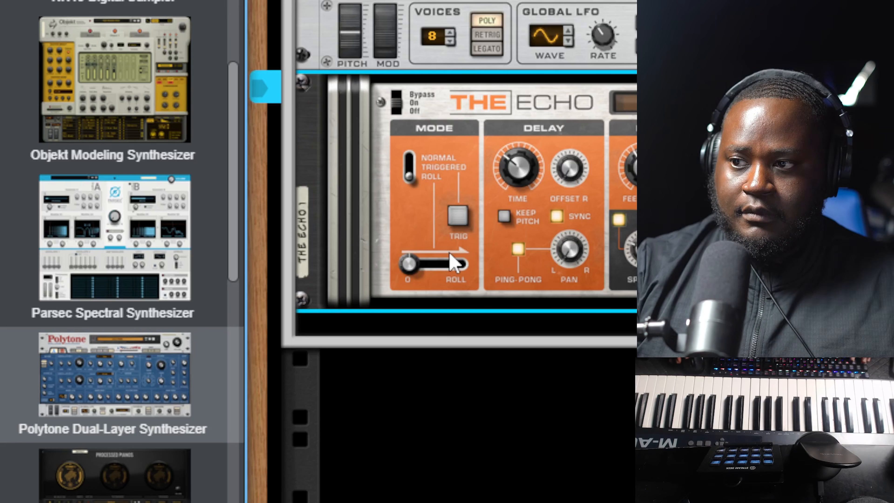
pyautogui.click(450, 254)
pyautogui.click(449, 254)
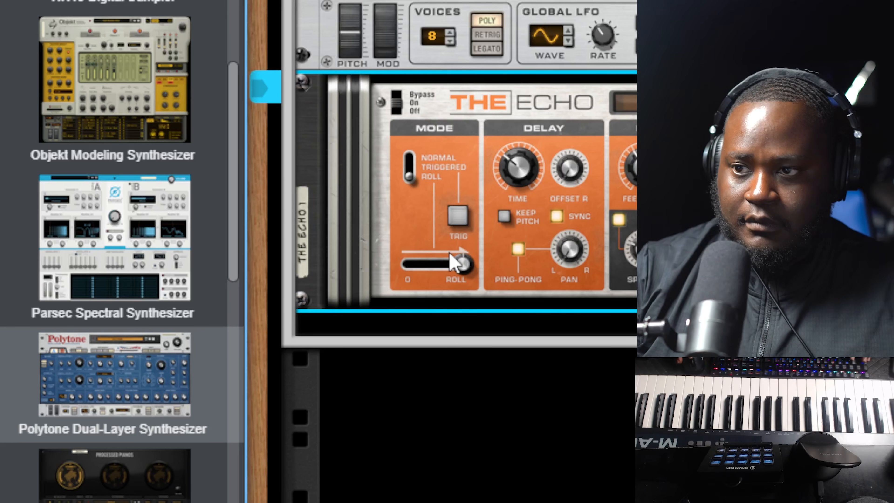
pyautogui.click(449, 254)
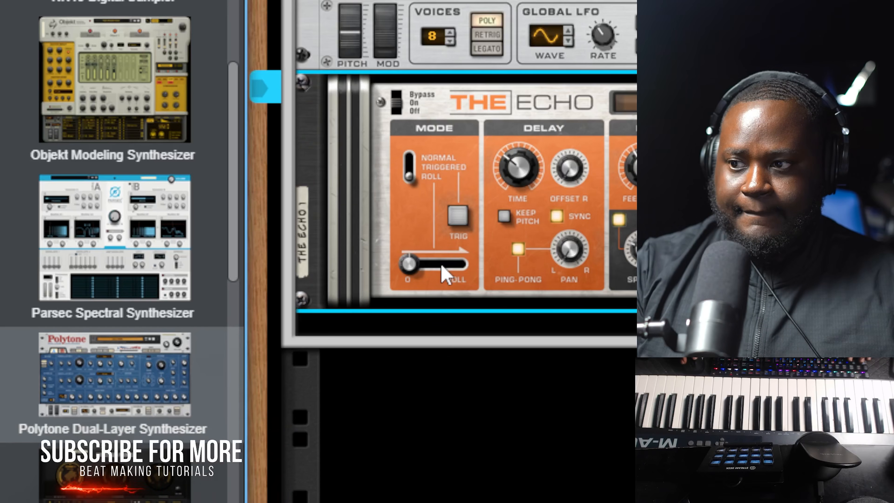
# Create a Roll Enabled automation lane for The Echo's Roll control in the sequencer
pyautogui.rightClick(443, 276)
pyautogui.click(508, 284)
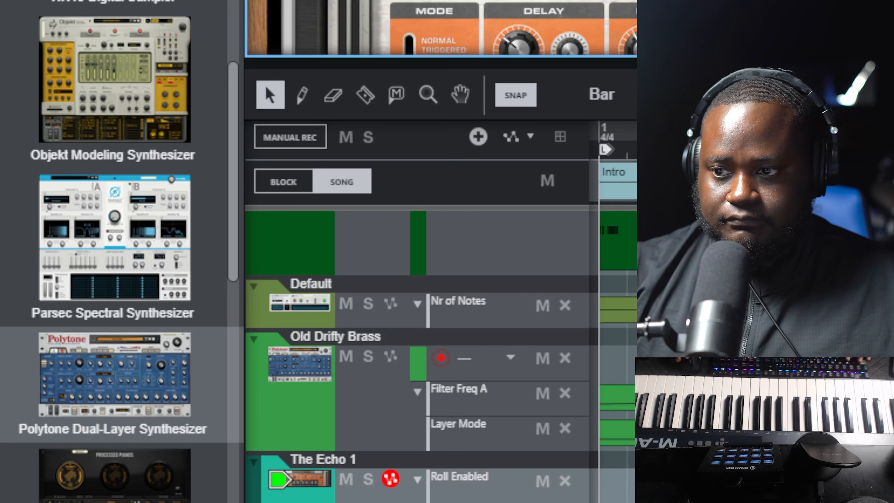
pyautogui.scroll(-5, 571, 18)
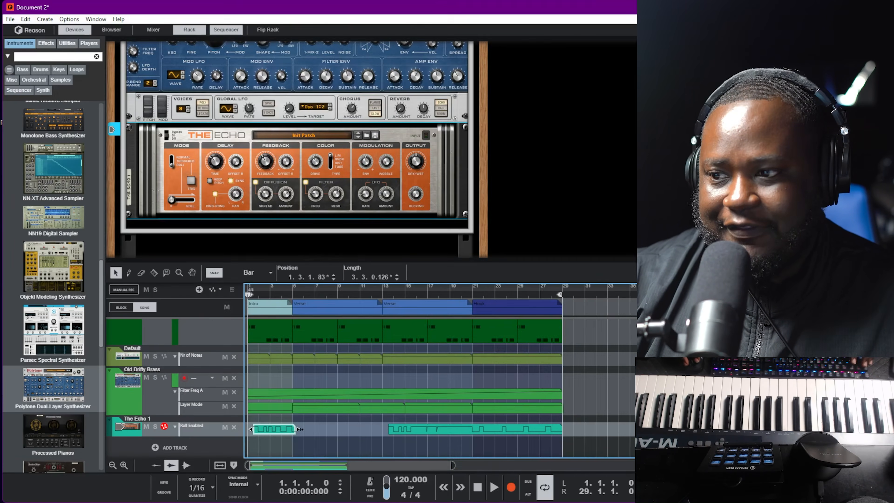
# Delete the Roll Enabled clip over the second Verse and Hook, and align the remaining clip with the Intro at bar 1
pyautogui.click(557, 430)
pyautogui.press('Delete')
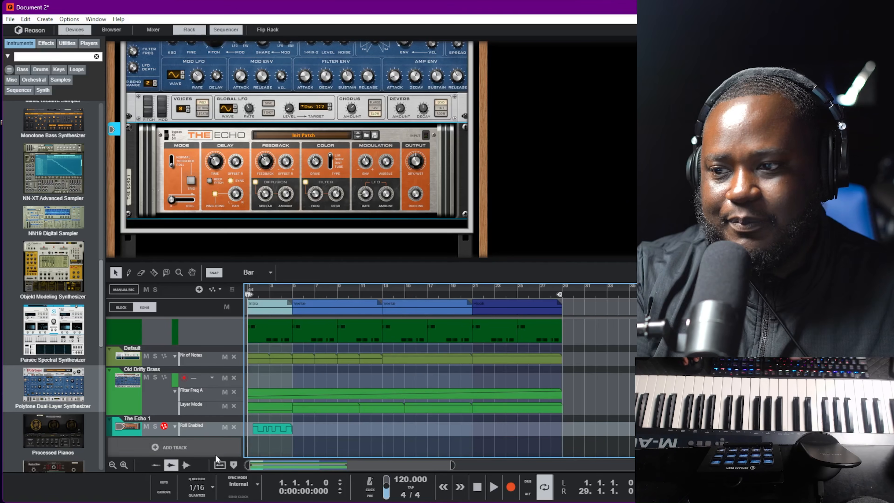
pyautogui.click(260, 429)
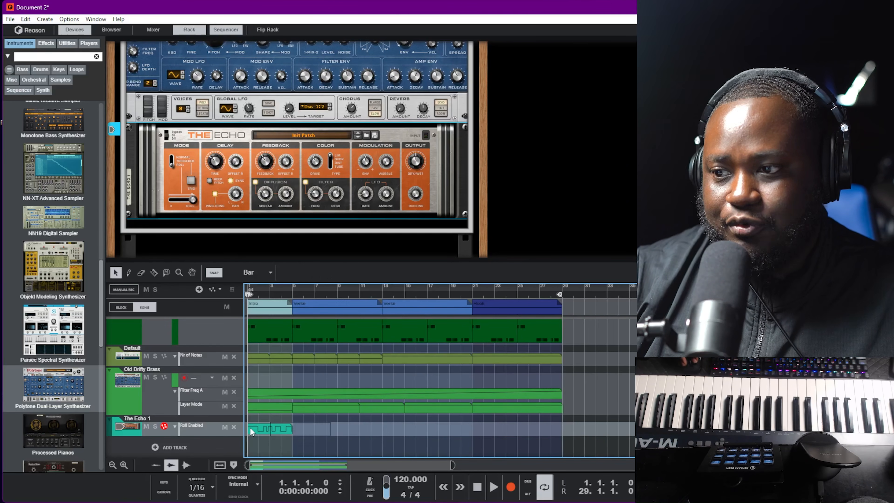
# Repeat the four-bar Roll Enabled clip up to bar 29, and delete the clip over the Intro
pyautogui.hotkey('ctrl', 'd')
pyautogui.hotkey('ctrl', 'd')
pyautogui.hotkey('ctrl', 'd')
pyautogui.hotkey('ctrl', 'd')
pyautogui.hotkey('ctrl', 'd')
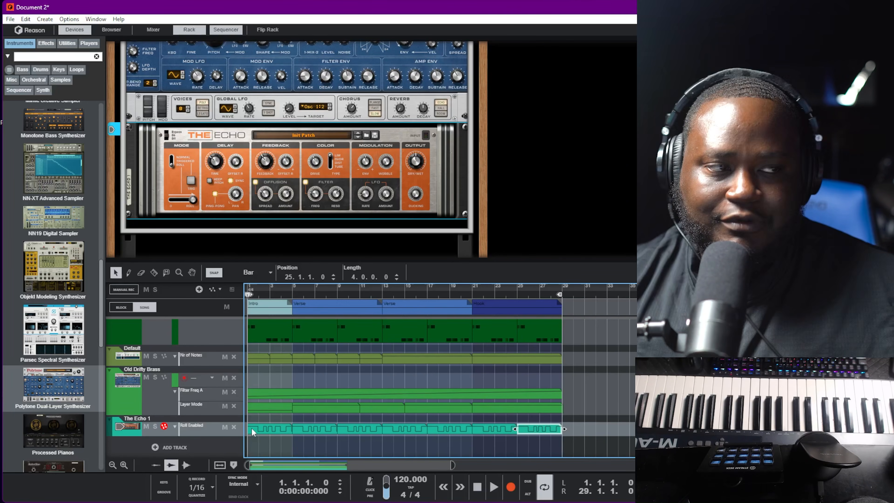
pyautogui.click(251, 428)
pyautogui.press('Delete')
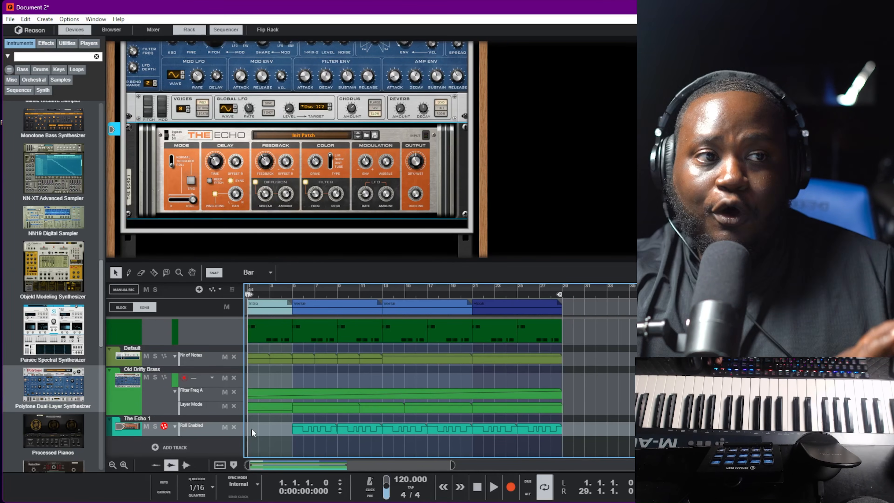
# Record new Roll Enabled automation for The Echo over the Intro, restarting the recording from bar 1 for another take
pyautogui.hotkey('ctrl', 'Return')
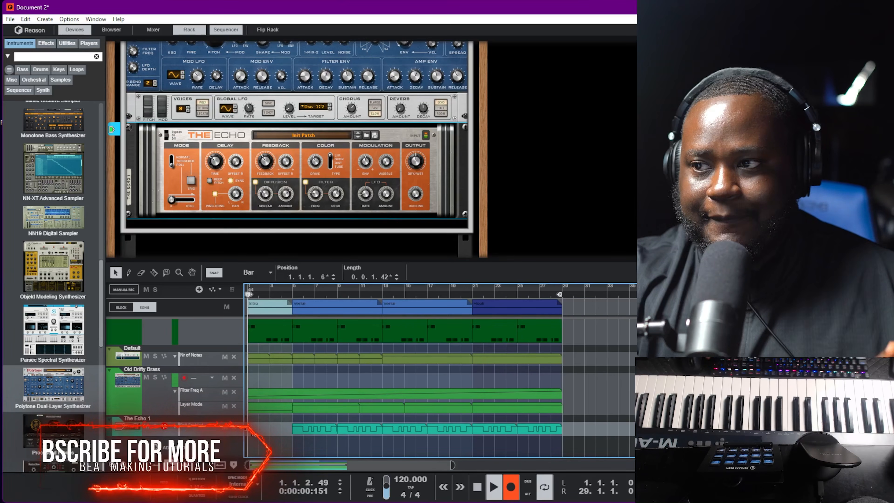
pyautogui.press('space')
pyautogui.hotkey('shift', 'Return')
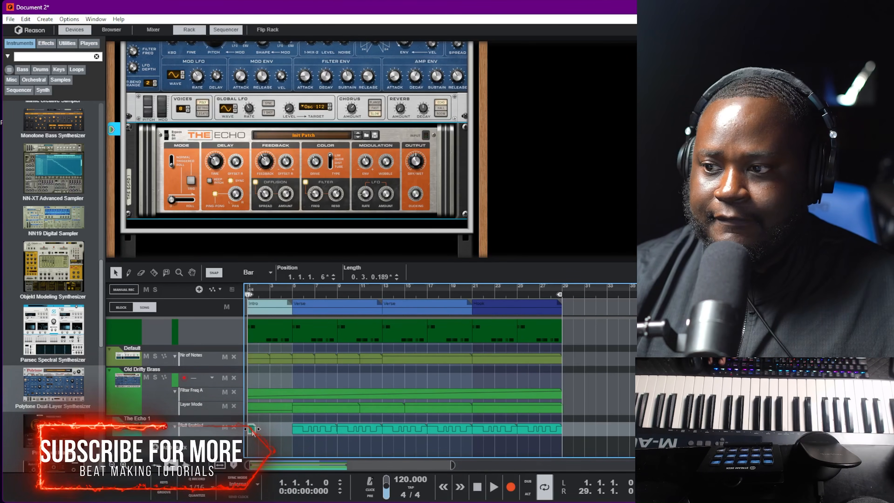
pyautogui.hotkey('ctrl', 'Return')
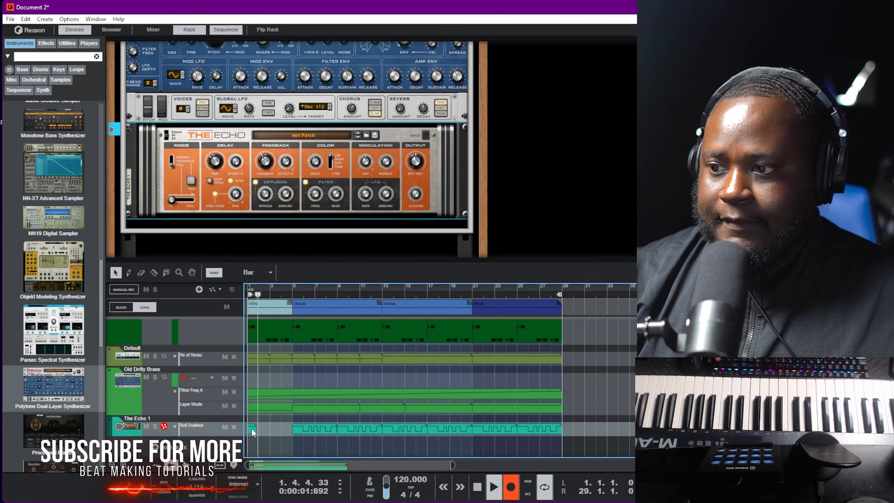
pyautogui.press('space')
pyautogui.hotkey('ctrl', 'Return')
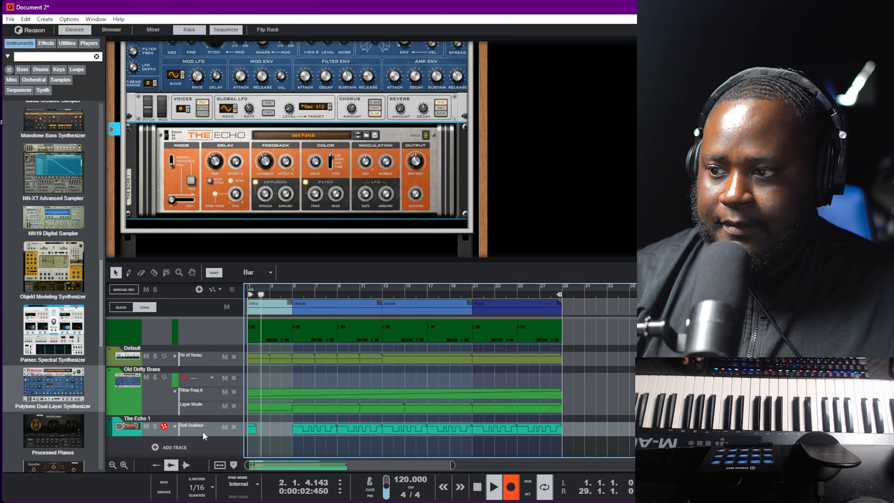
pyautogui.click(254, 428)
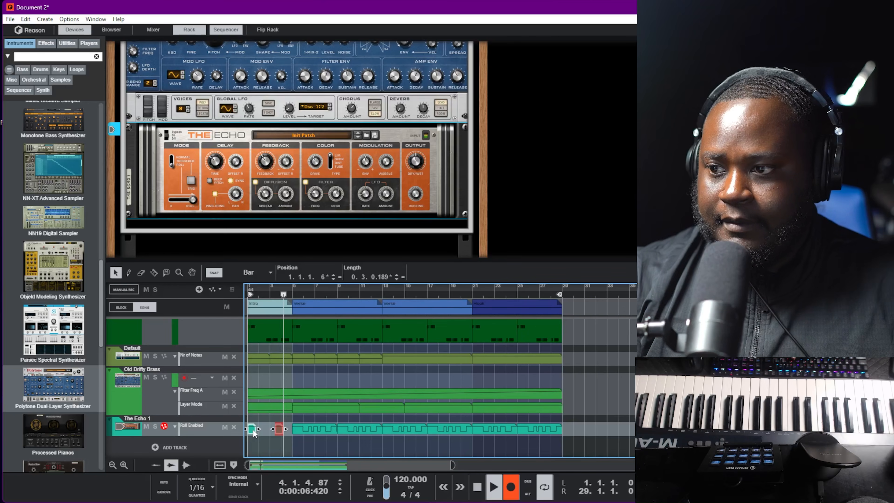
pyautogui.press('space')
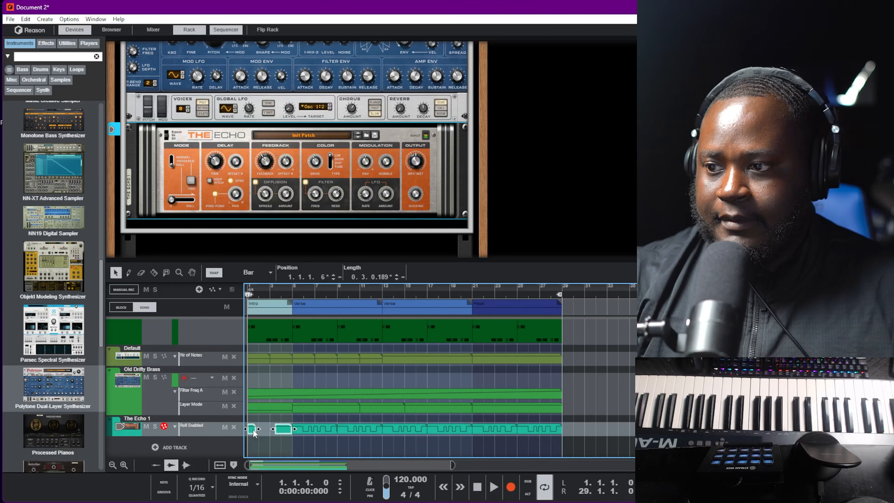
# Delete the short Roll Enabled clip at bar 1 and extend the newly recorded clip back to the Intro's start
pyautogui.click(253, 430)
pyautogui.press('Delete')
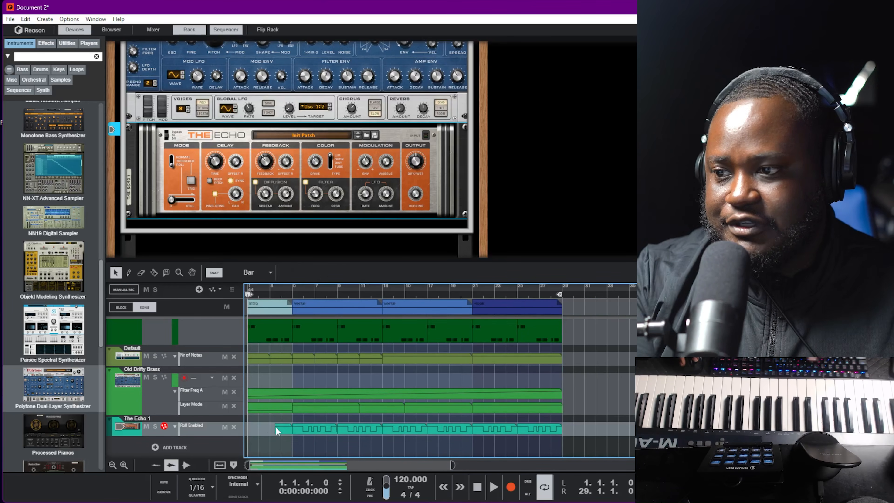
pyautogui.moveTo(275, 430); pyautogui.dragTo(268, 430)
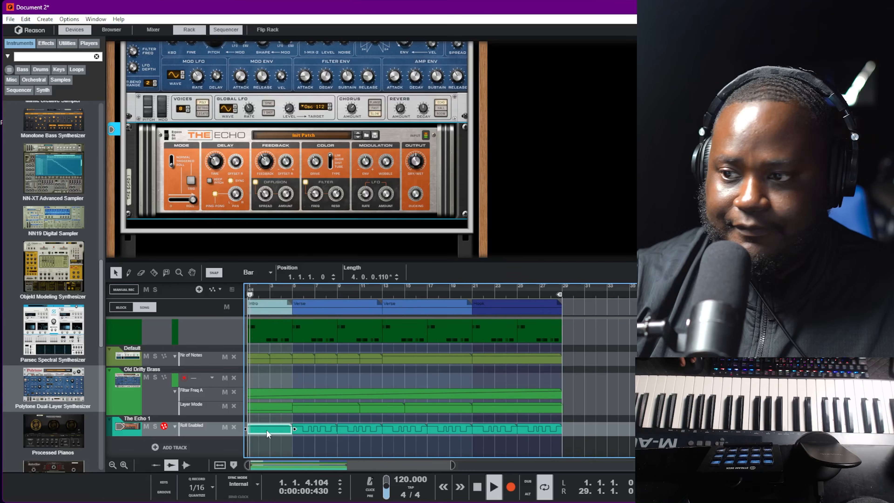
# Edit the Intro's Roll Enabled clip with automation points so the roll holds 0% until position 1.1.4.0
pyautogui.doubleClick(255, 430)
pyautogui.press('space')
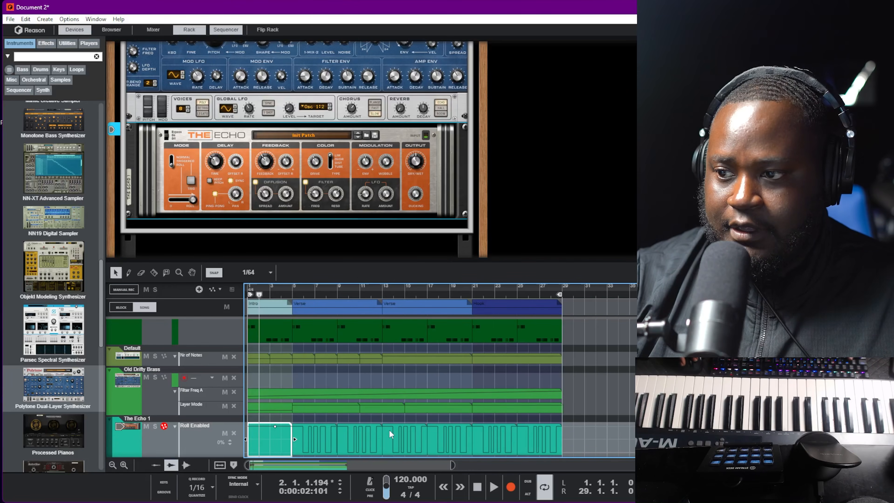
pyautogui.moveTo(454, 464); pyautogui.dragTo(271, 464)
pyautogui.doubleClick(265, 409)
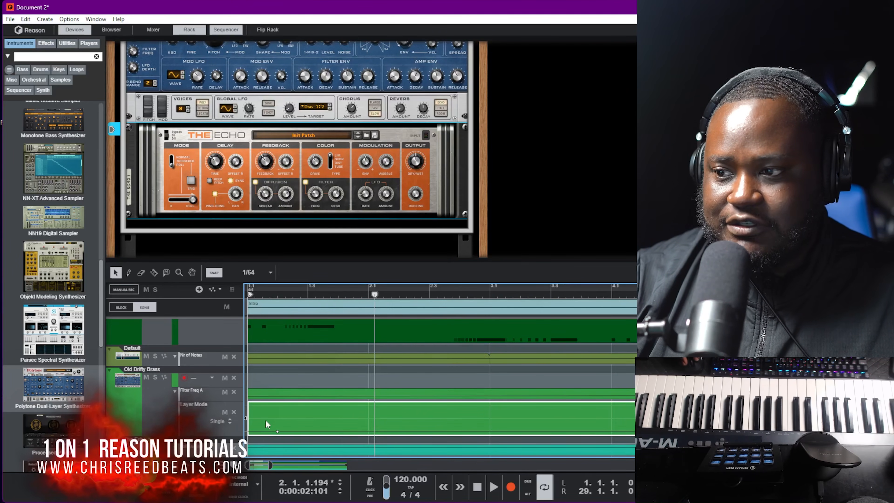
pyautogui.doubleClick(258, 450)
pyautogui.click(257, 445)
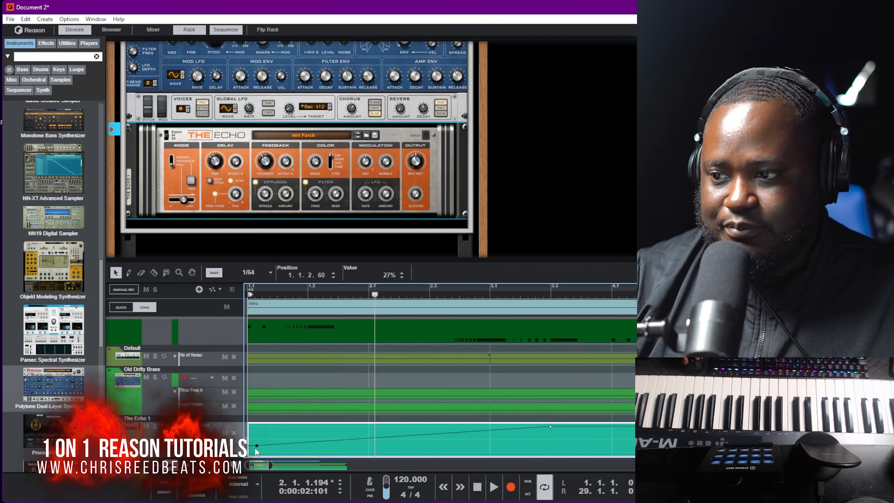
pyautogui.doubleClick(279, 439)
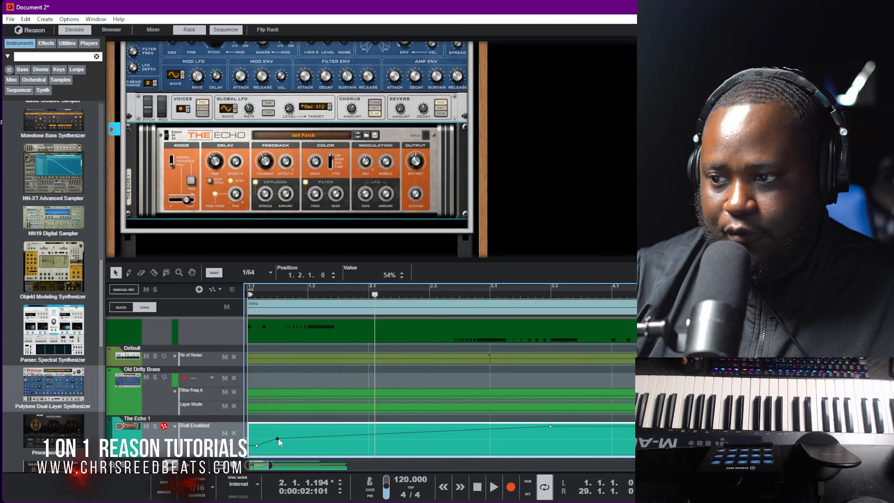
pyautogui.moveTo(279, 438); pyautogui.dragTo(277, 484)
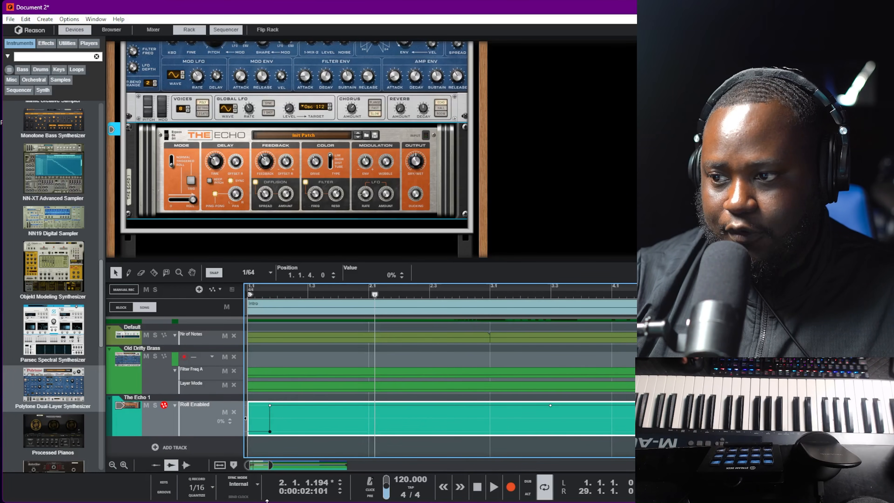
# Play the arrangement from the start to check the Intro's roll automation leading into the first Verse, and stop playback
pyautogui.press('KP_0')
pyautogui.press('space')
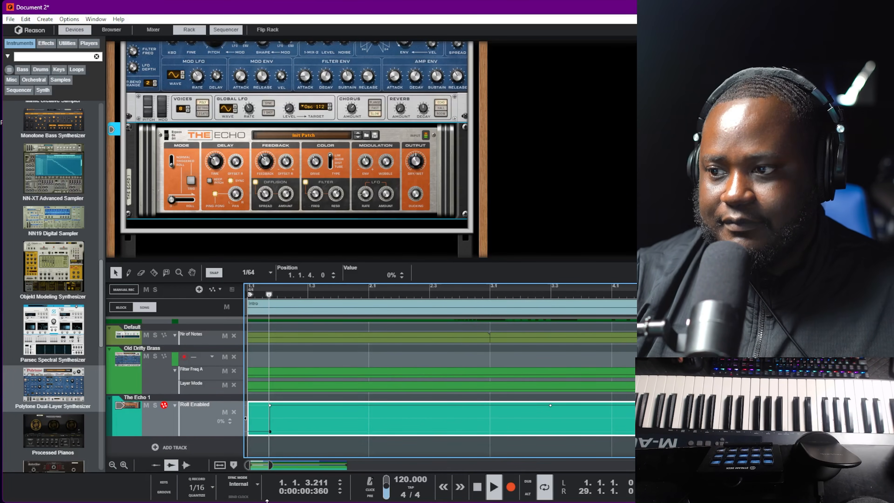
pyautogui.click(301, 449)
pyautogui.moveTo(271, 465); pyautogui.dragTo(322, 465)
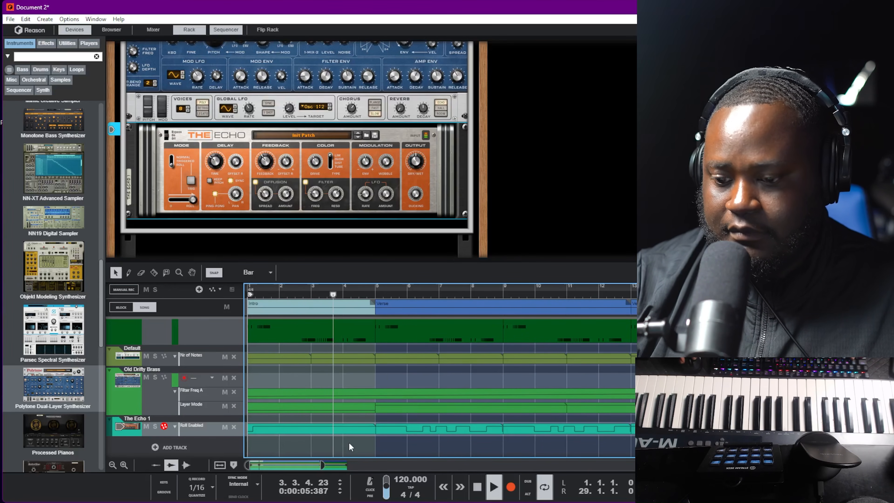
pyautogui.click(373, 430)
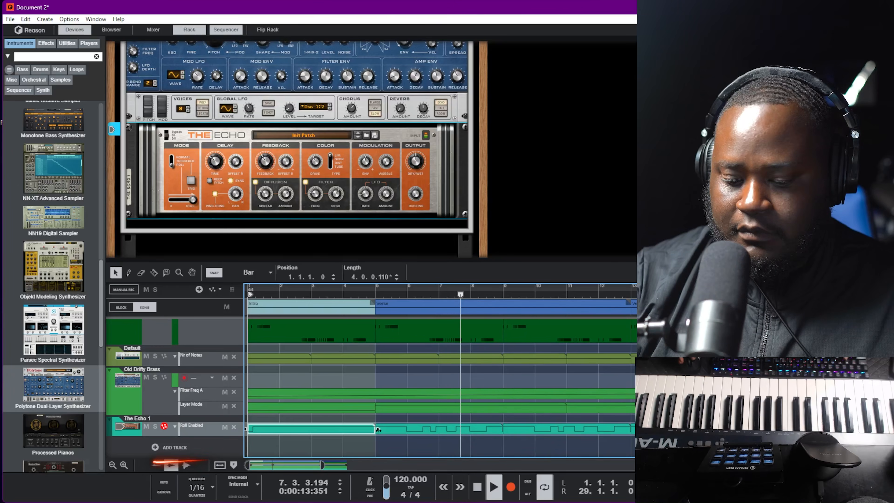
pyautogui.press('g')
pyautogui.press('g')
pyautogui.press('g')
pyautogui.press('g')
pyautogui.press('g')
pyautogui.press('g')
pyautogui.press('g')
pyautogui.press('g')
pyautogui.press('g')
pyautogui.press('g')
pyautogui.press('g')
pyautogui.press('g')
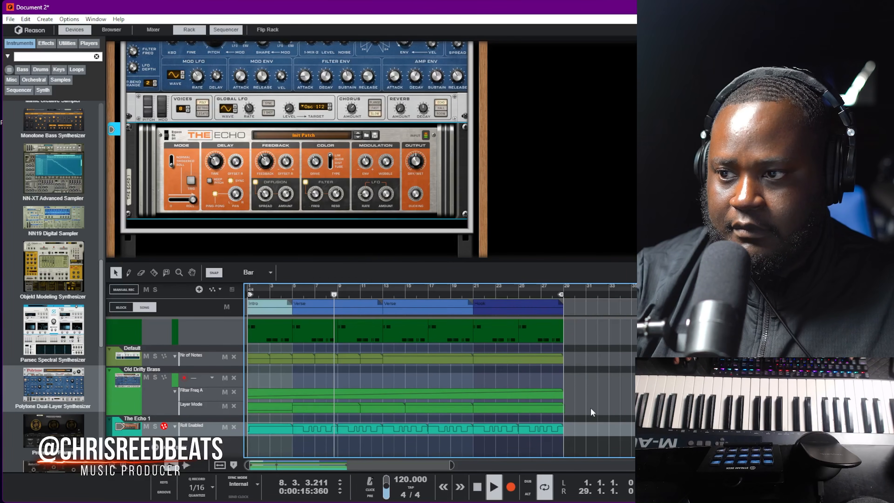
pyautogui.press('space')
pyautogui.scroll(-3, 386, 218)
pyautogui.hotkey('shift', 'Return')
# Browse the User Library patches and reveal No Name Nick Electric Bass in File Explorer
pyautogui.press('F3')
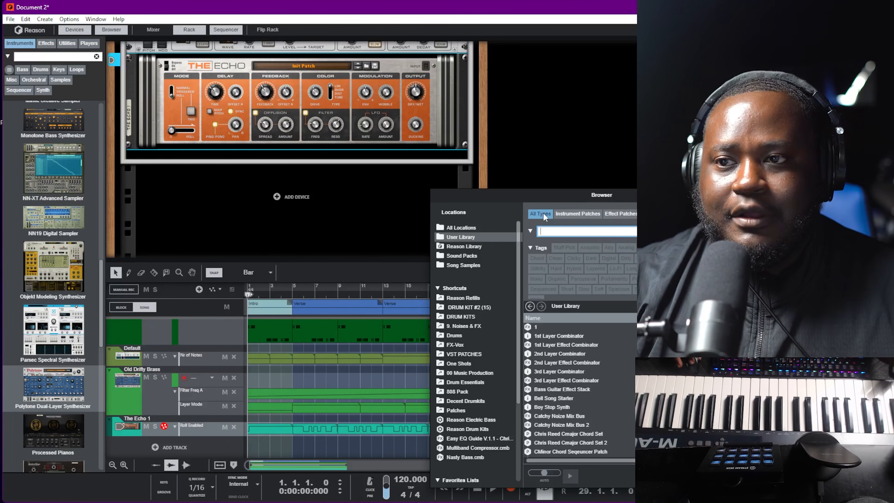
pyautogui.scroll(-10, 595, 375)
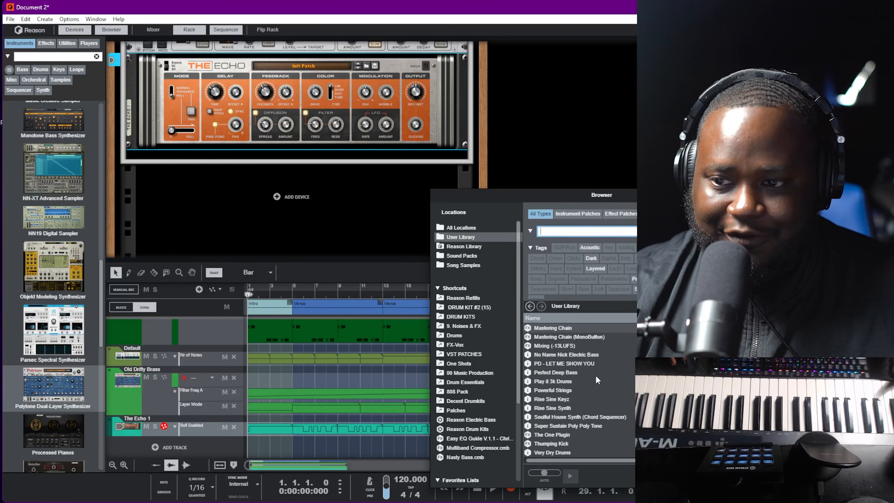
pyautogui.scroll(5, 596, 375)
pyautogui.scroll(-5, 595, 364)
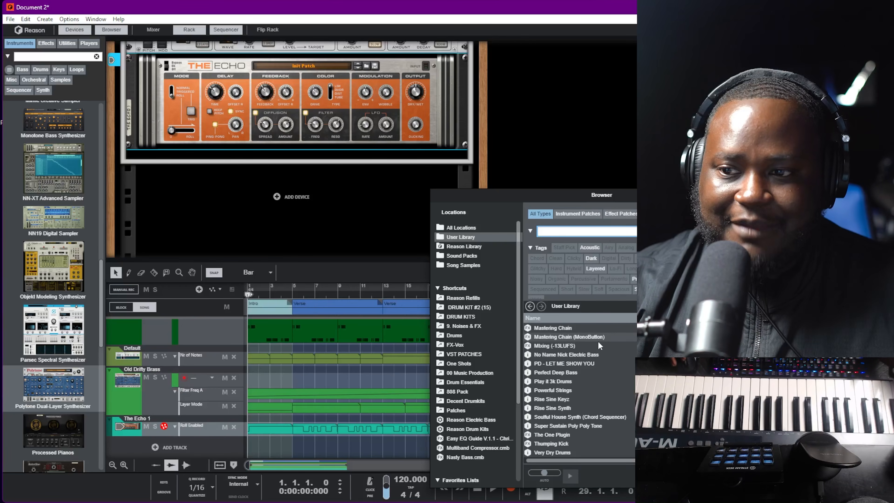
pyautogui.rightClick(564, 355)
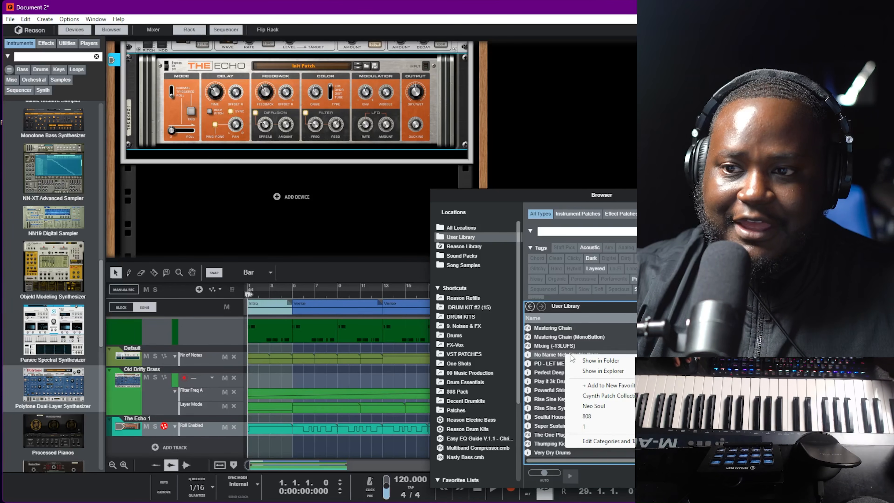
pyautogui.click(611, 375)
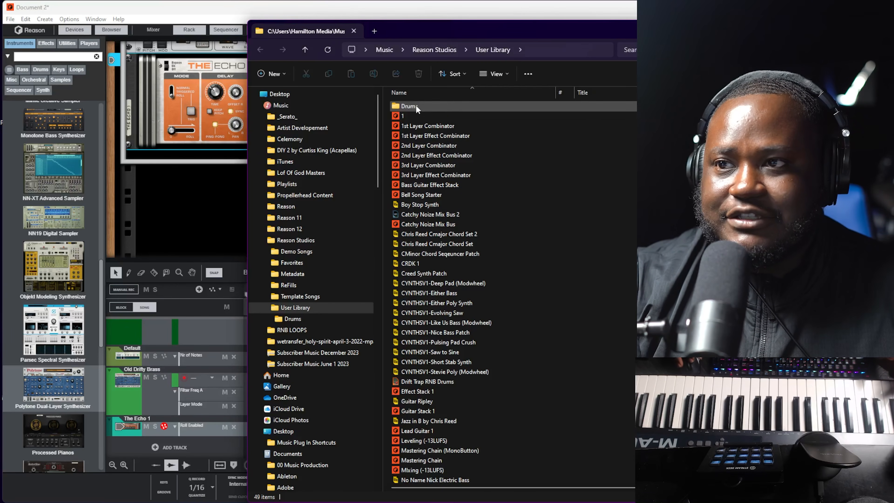
# Open the Drums folder and add the dhs_drm122_swiped_ful loop to the song as a Dr.OctoRex device
pyautogui.doubleClick(409, 106)
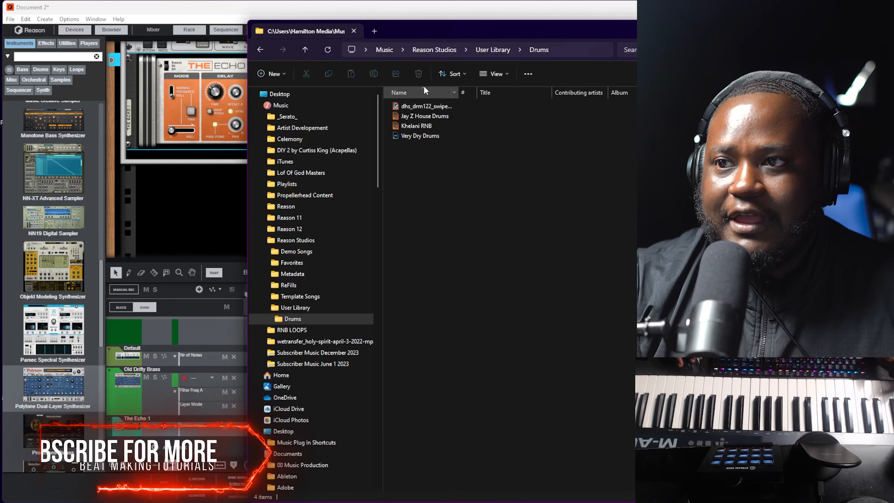
pyautogui.moveTo(430, 32); pyautogui.dragTo(789, 73)
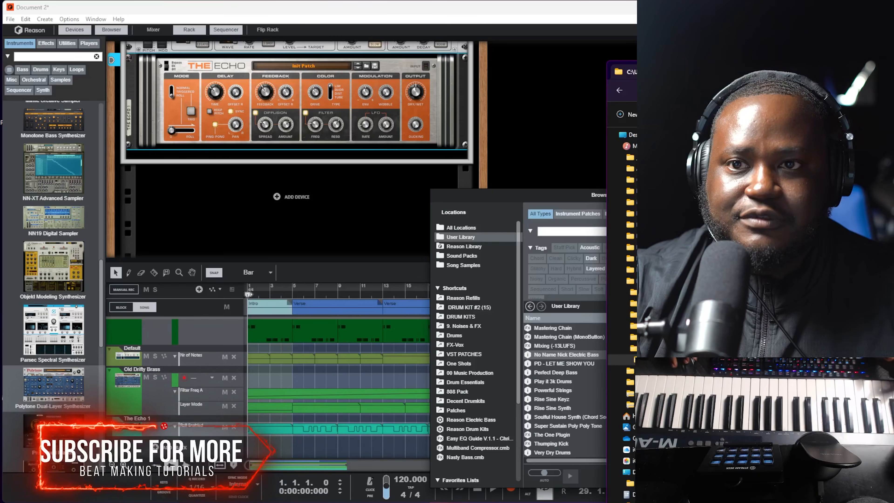
pyautogui.moveTo(768, 146); pyautogui.dragTo(225, 446)
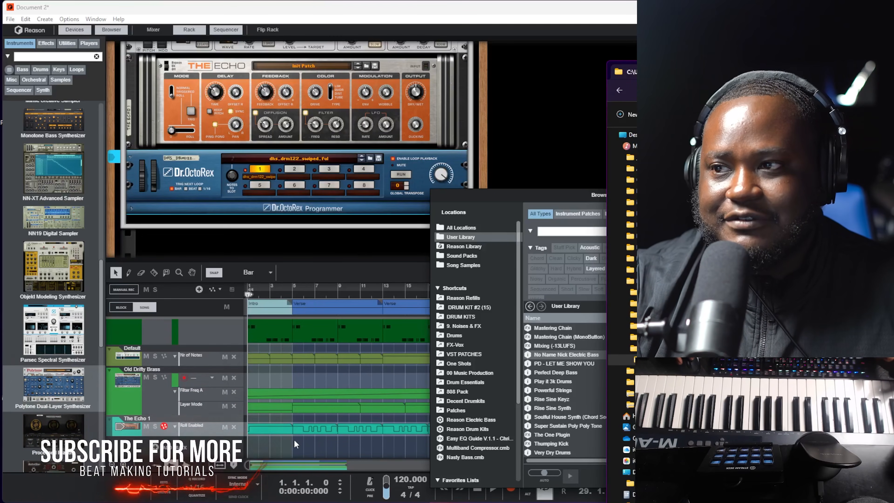
pyautogui.click(307, 203)
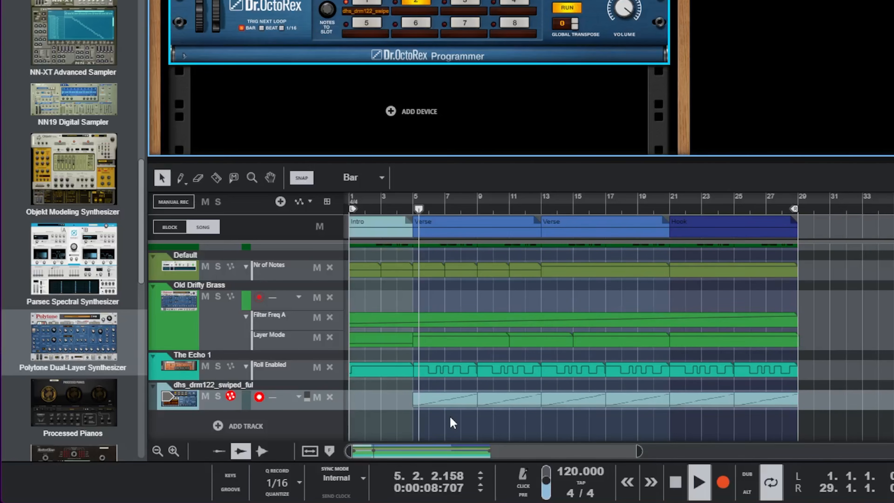
pyautogui.click(524, 414)
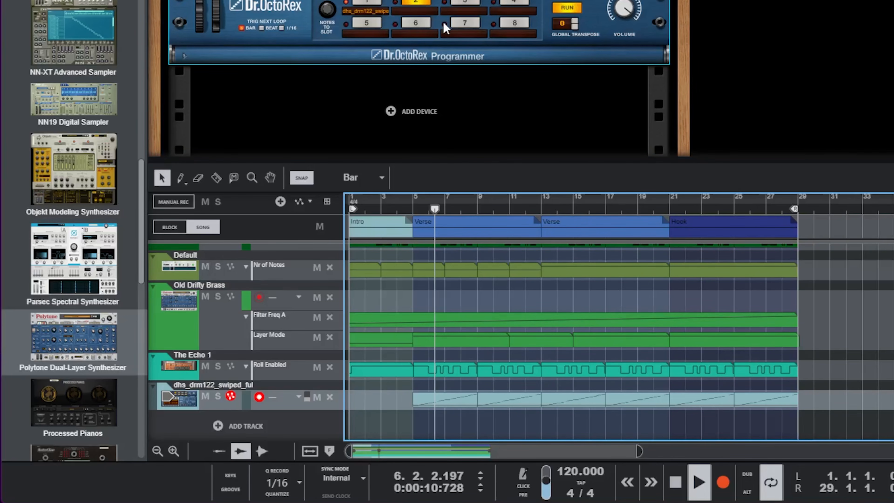
pyautogui.click(512, 56)
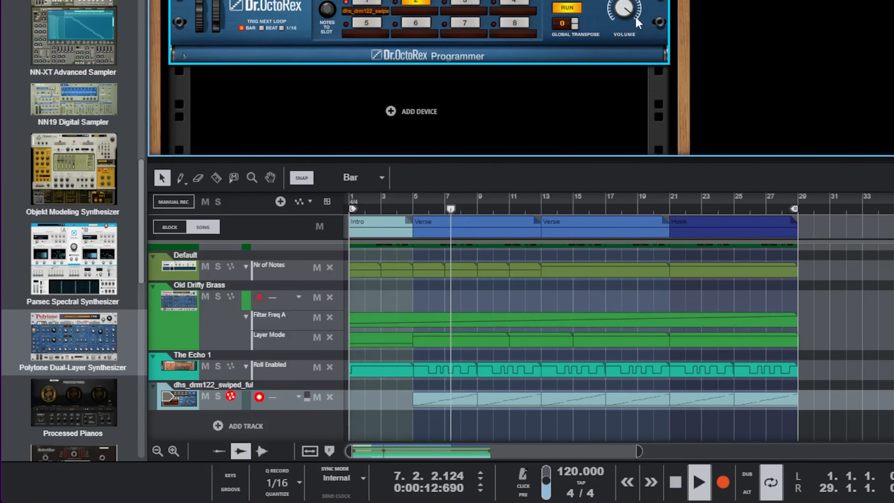
pyautogui.click(845, 340)
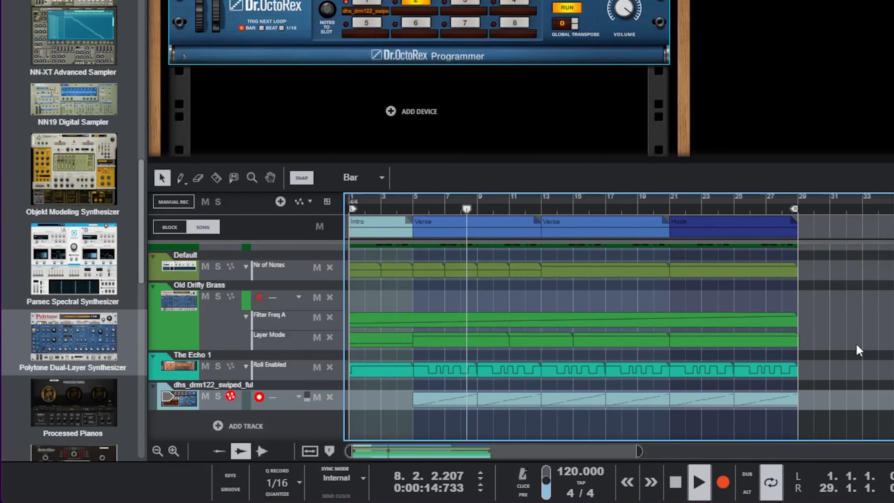
pyautogui.hotkey('shift', 'g')
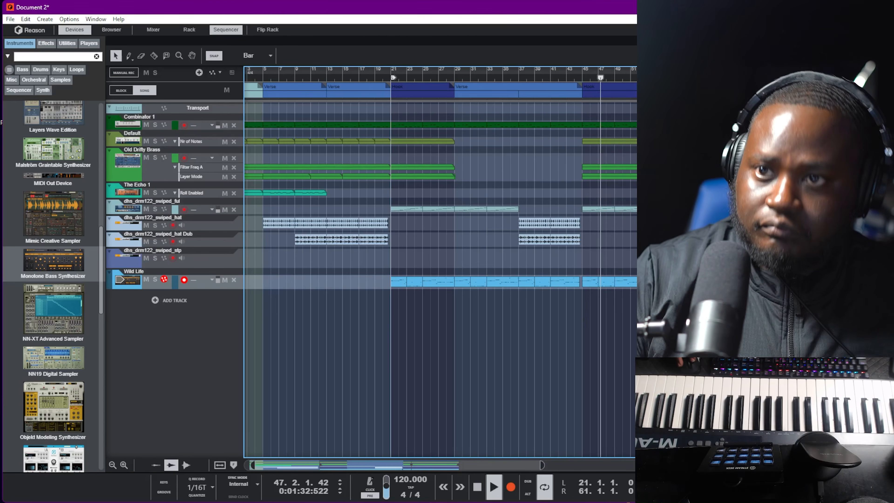
# Save the song in the House folder as a Reason Song File named A Good Pad 120BPM
pyautogui.hotkey('ctrl', 's')
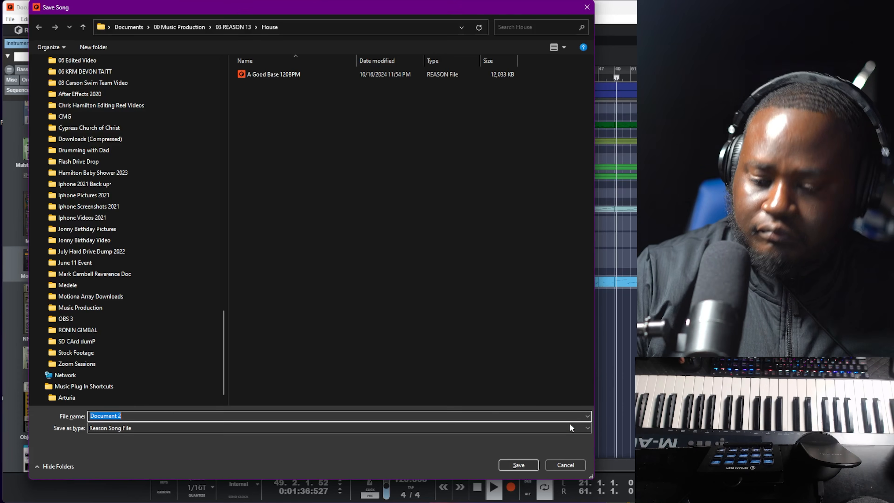
pyautogui.write('A Good ')
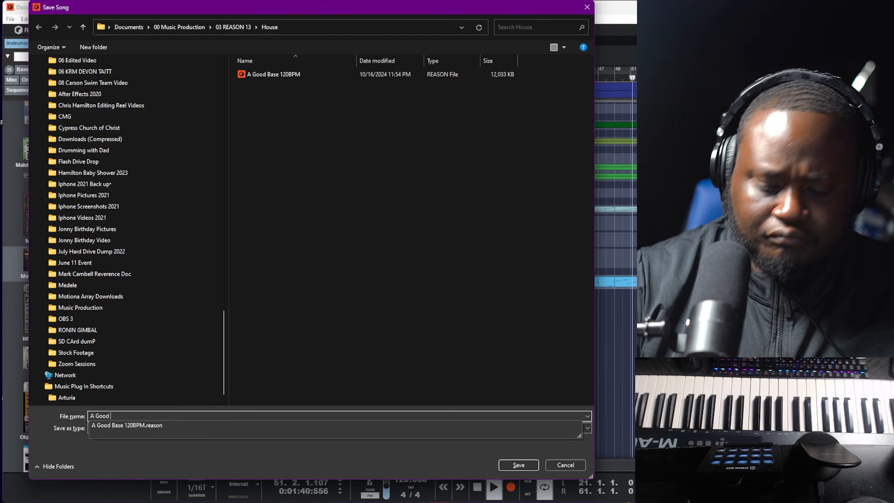
pyautogui.write('Pad')
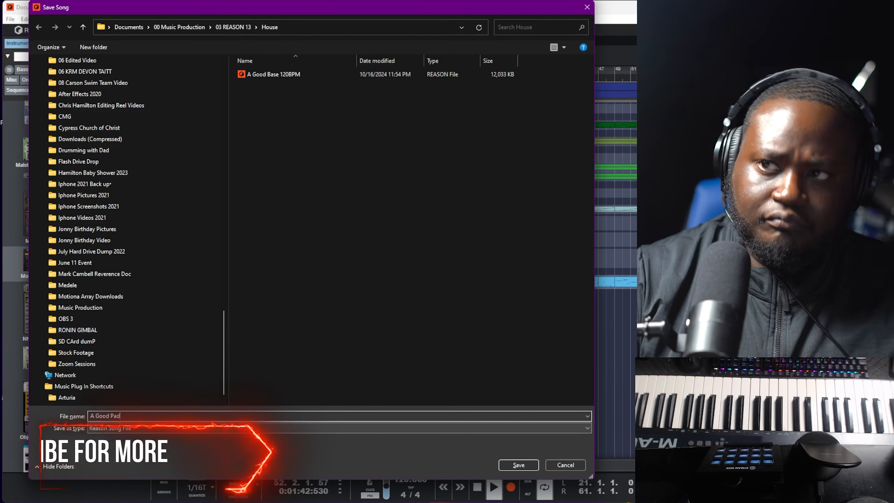
pyautogui.write(' 120BPM')
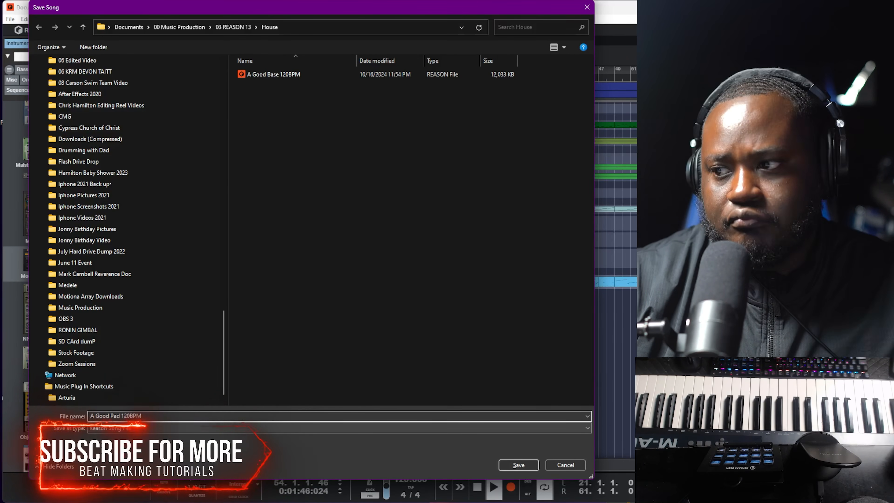
pyautogui.press('Return')
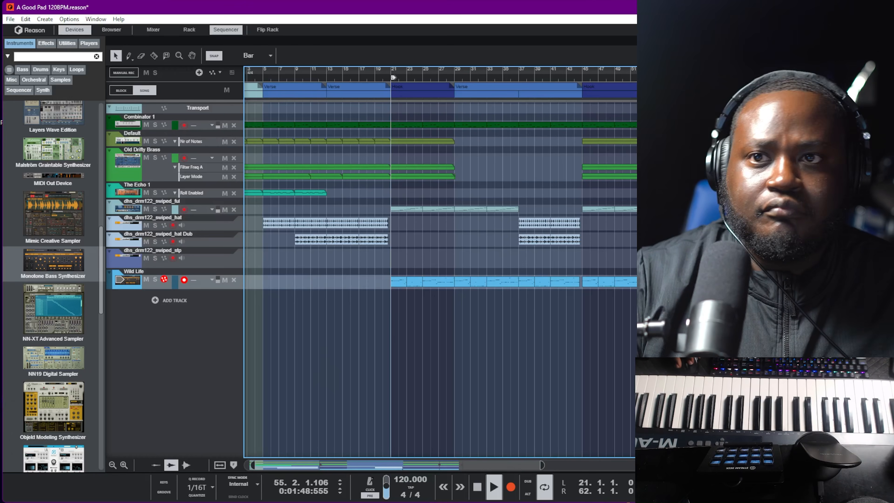
# Set the loop's left locator to bar 1 and its right locator to bar 66, and save the song again
pyautogui.moveTo(321, 77); pyautogui.dragTo(135, 78)
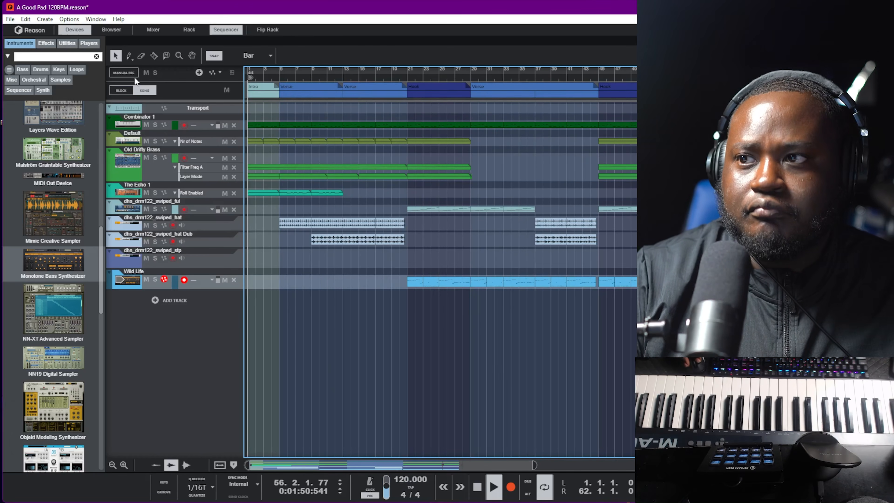
pyautogui.moveTo(245, 122); pyautogui.dragTo(247, 122)
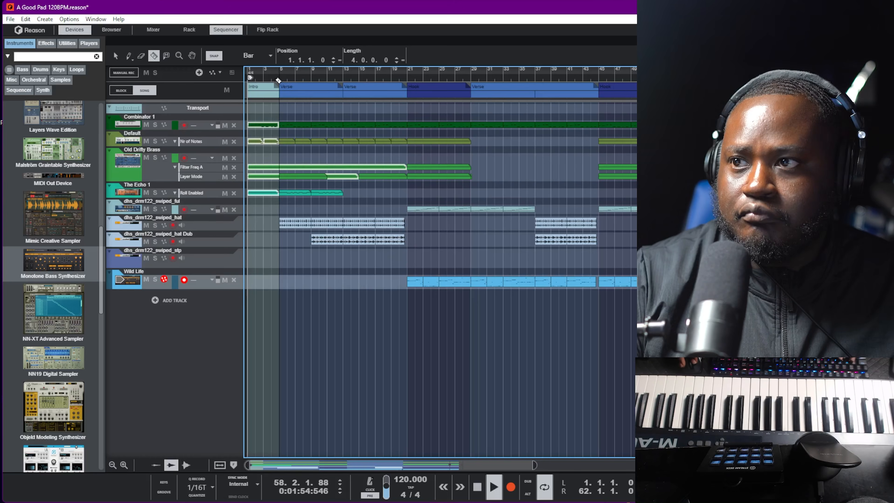
pyautogui.press('q')
pyautogui.moveTo(263, 96); pyautogui.dragTo(741, 96)
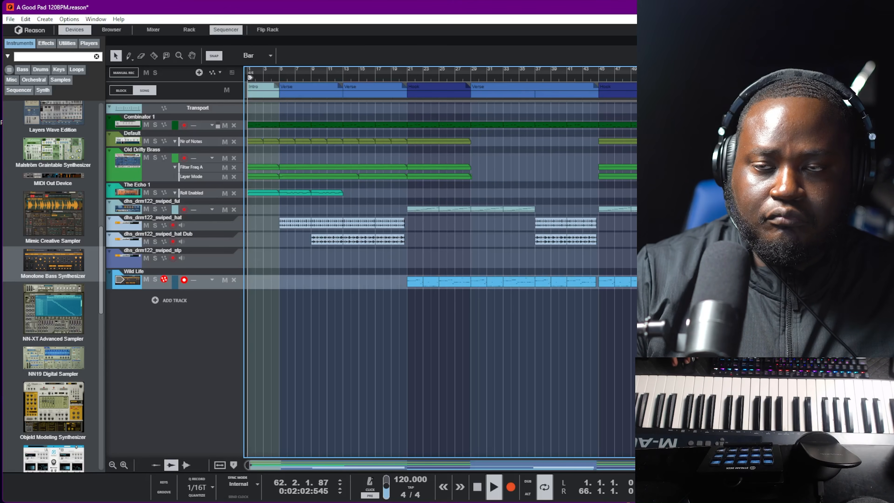
pyautogui.hotkey('ctrl', 's')
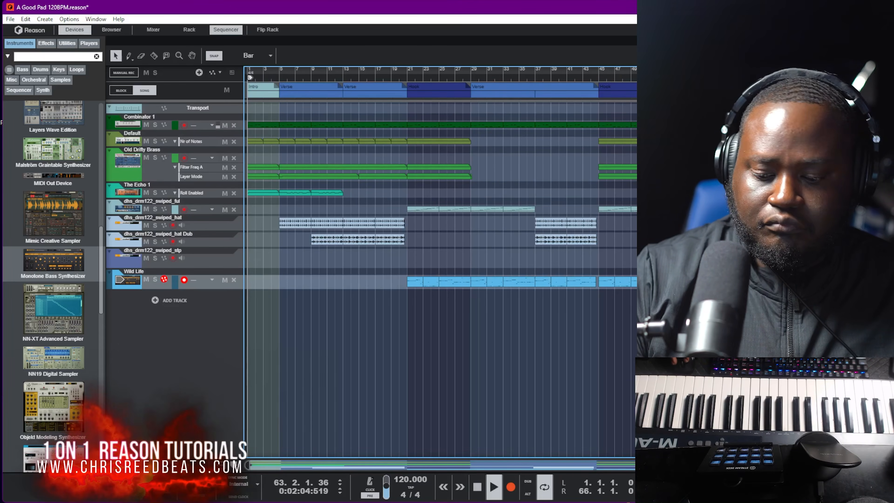